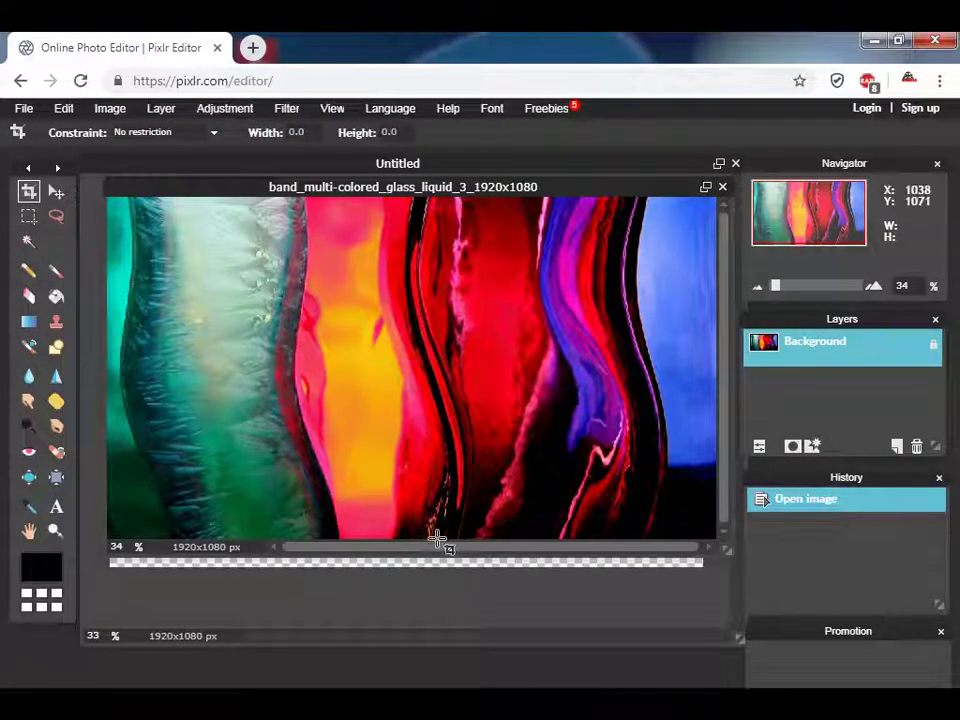
Copy the entire multi-colored glass image, close it without saving, and paste it as a new layer in the Untitled image
key(ctrl+a)
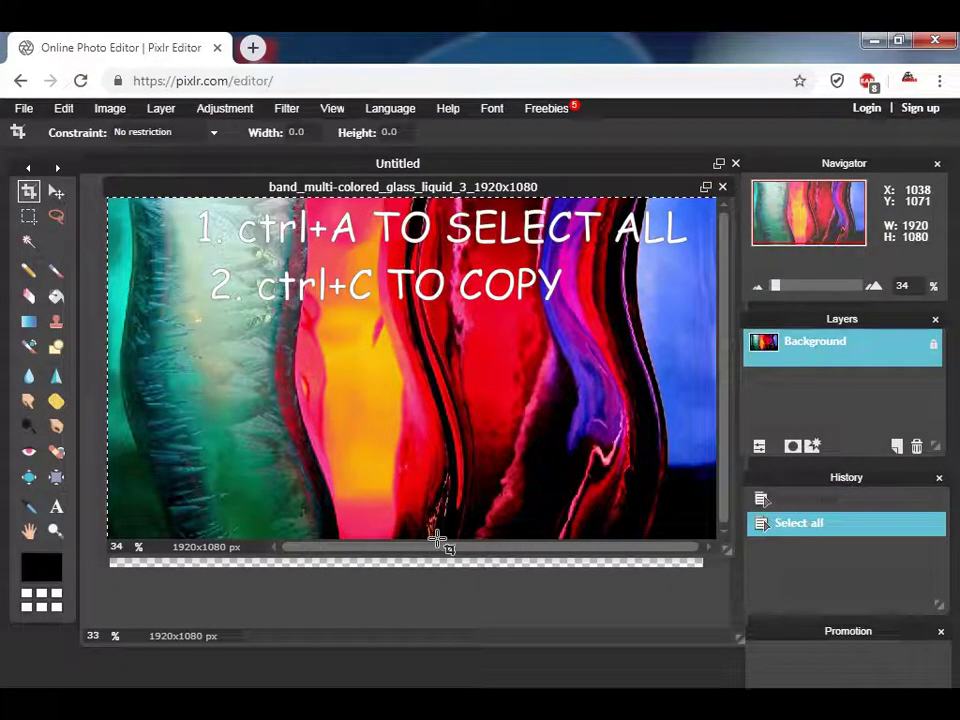
key(ctrl+c)
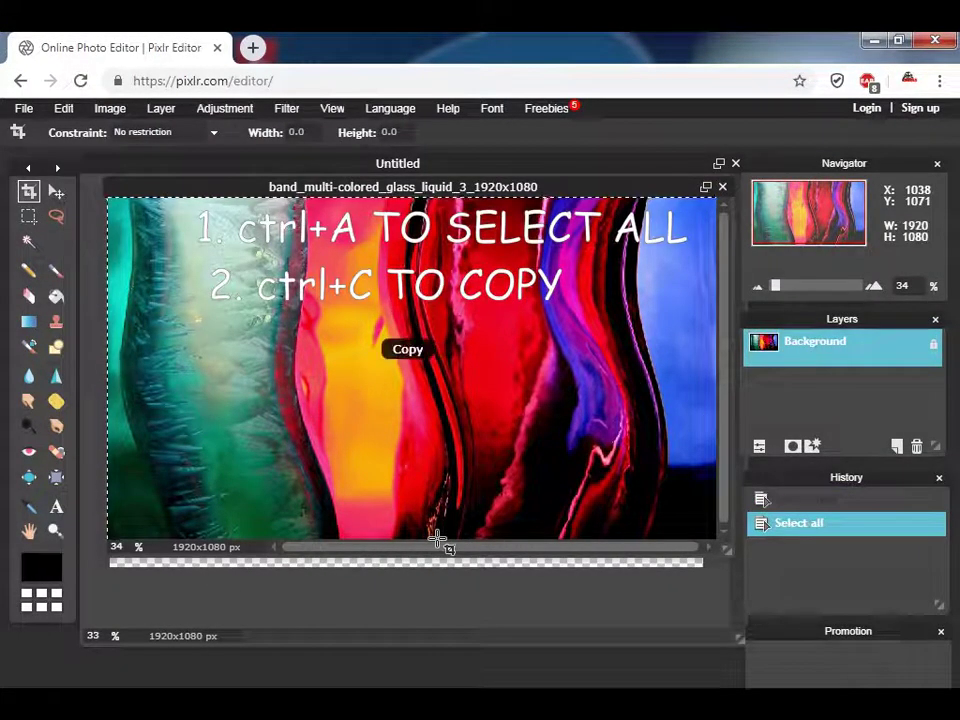
click(722, 187)
click(503, 447)
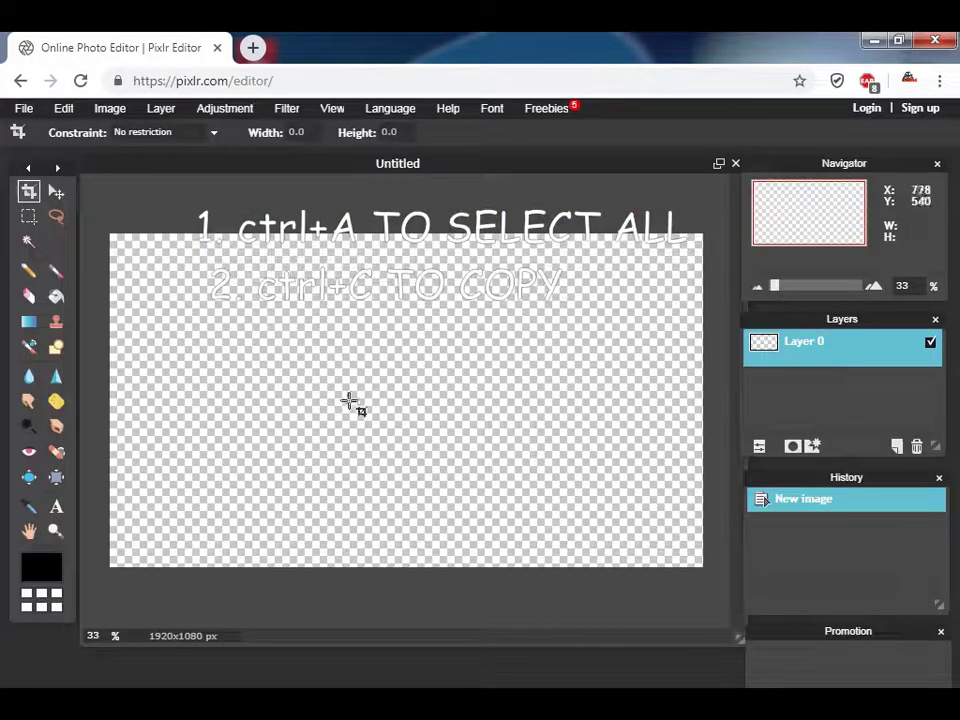
key(ctrl+v)
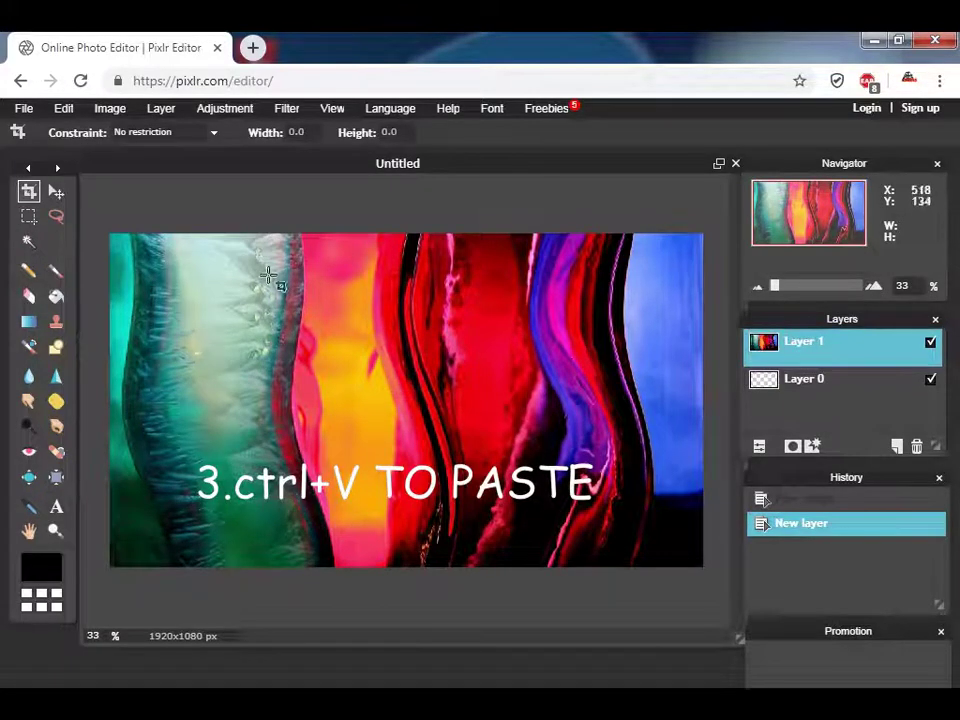
Add the text "WOW" over the colorful image with the Text tool at size 214
click(57, 507)
click(274, 418)
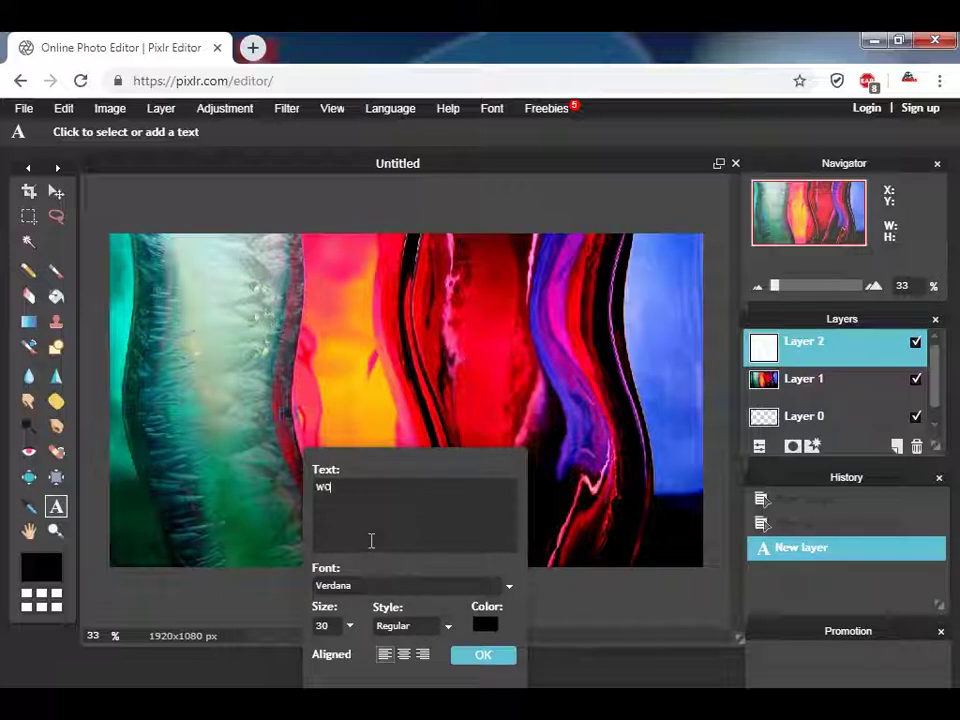
click(350, 627)
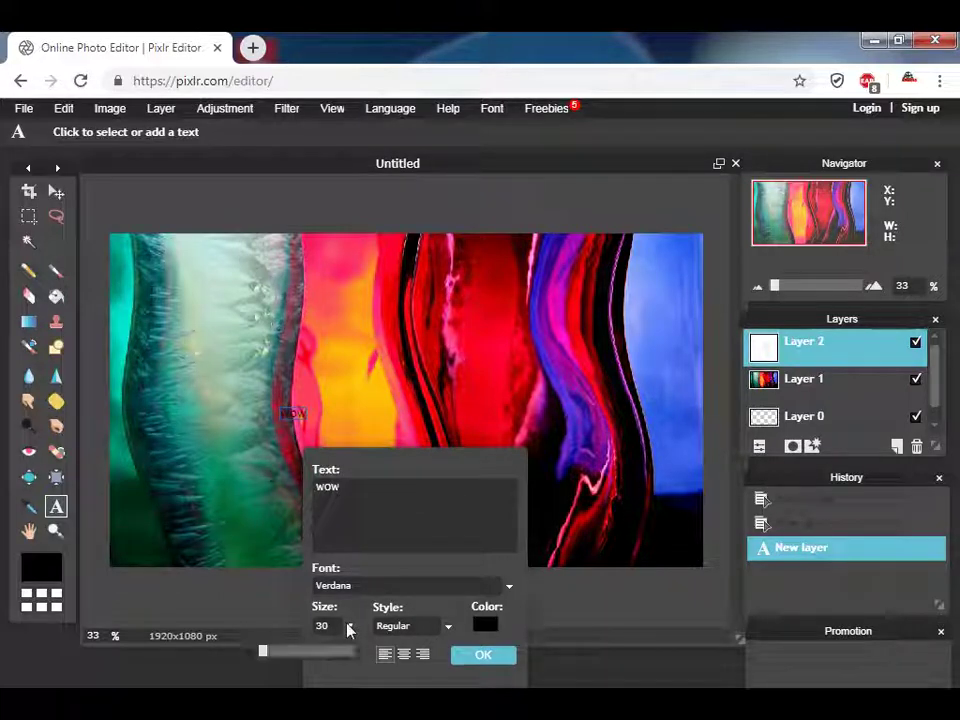
drag(265, 652, 280, 652)
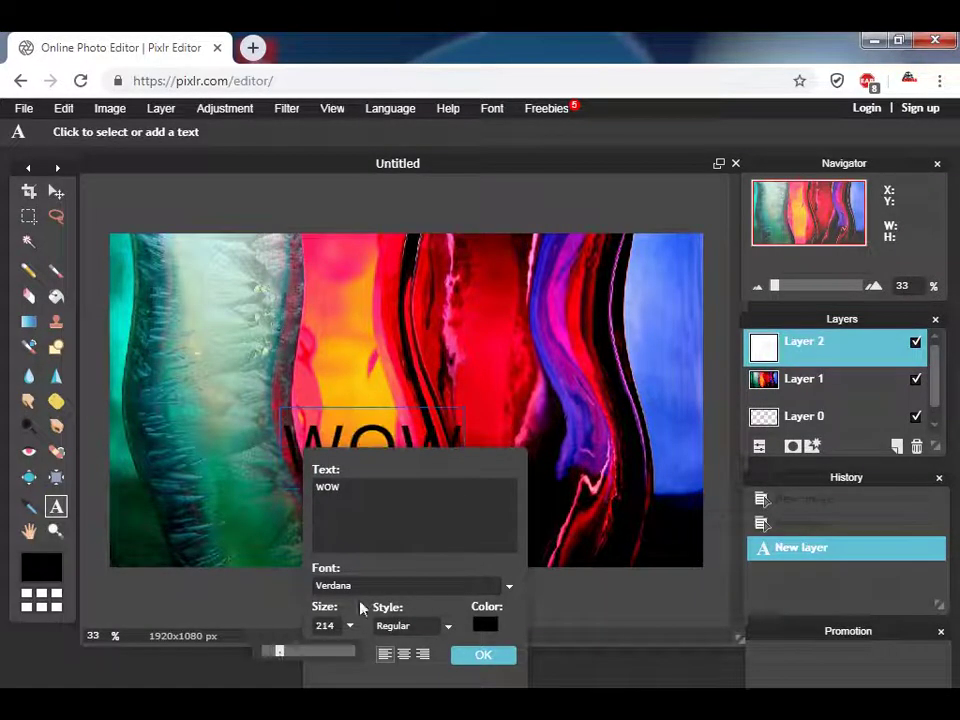
Set the WOW text's font to Impact and its style to Bold, and accept the text settings
click(509, 587)
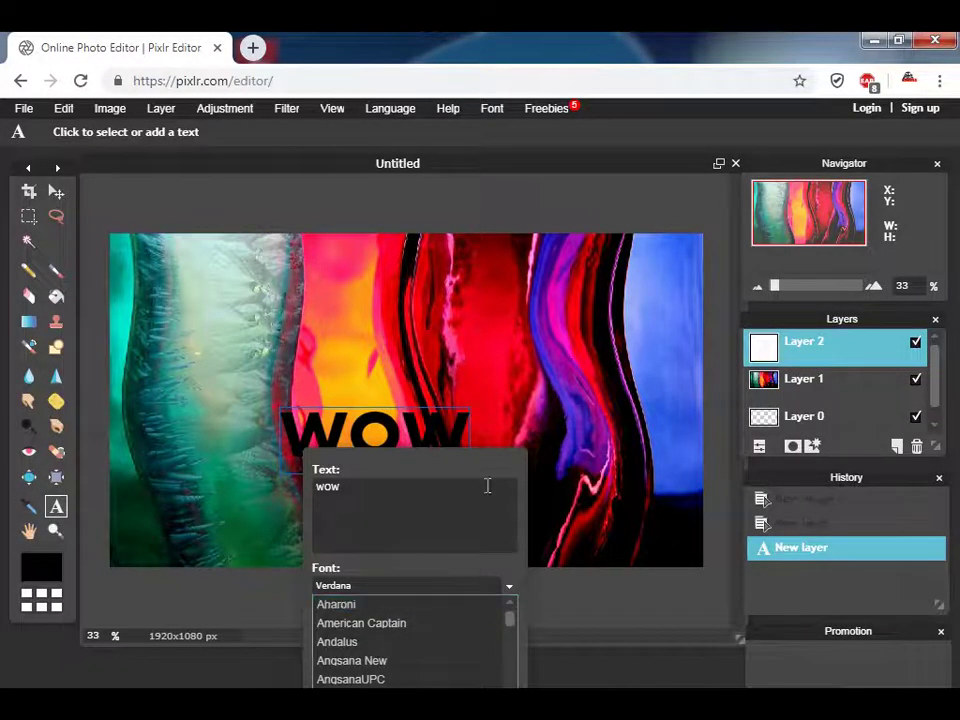
drag(490, 468, 554, 362)
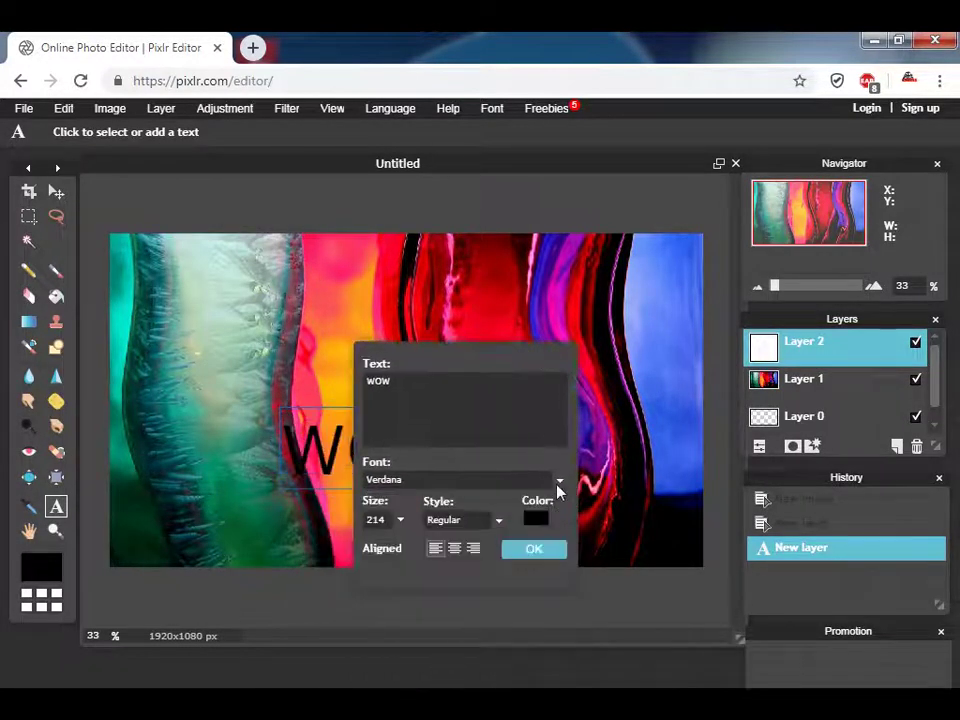
click(559, 483)
drag(561, 519, 572, 562)
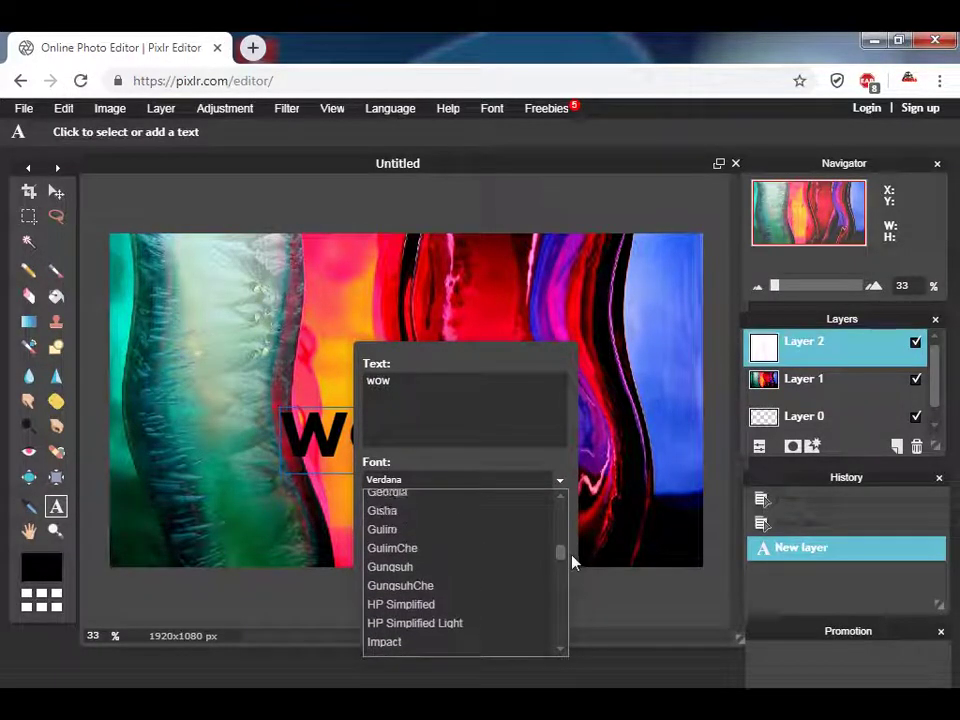
click(501, 642)
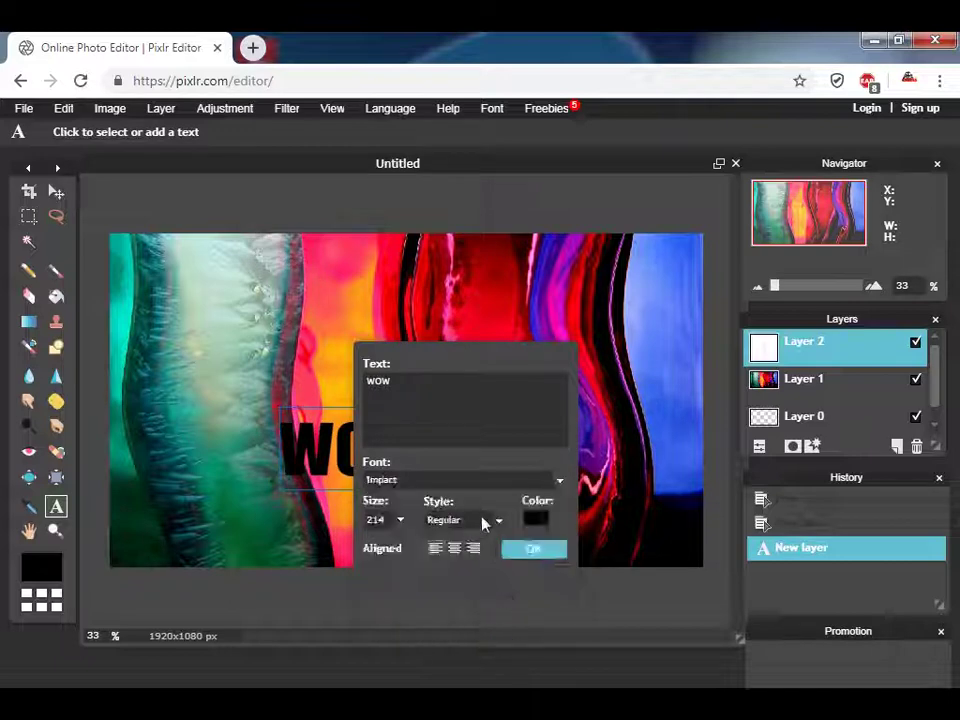
click(498, 521)
click(480, 558)
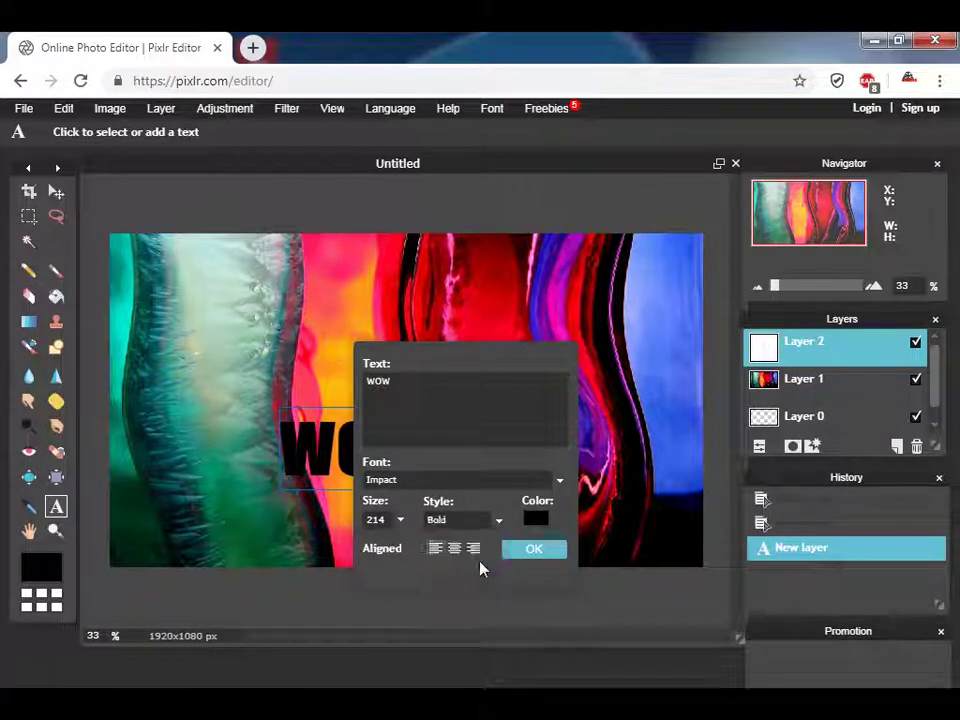
click(533, 549)
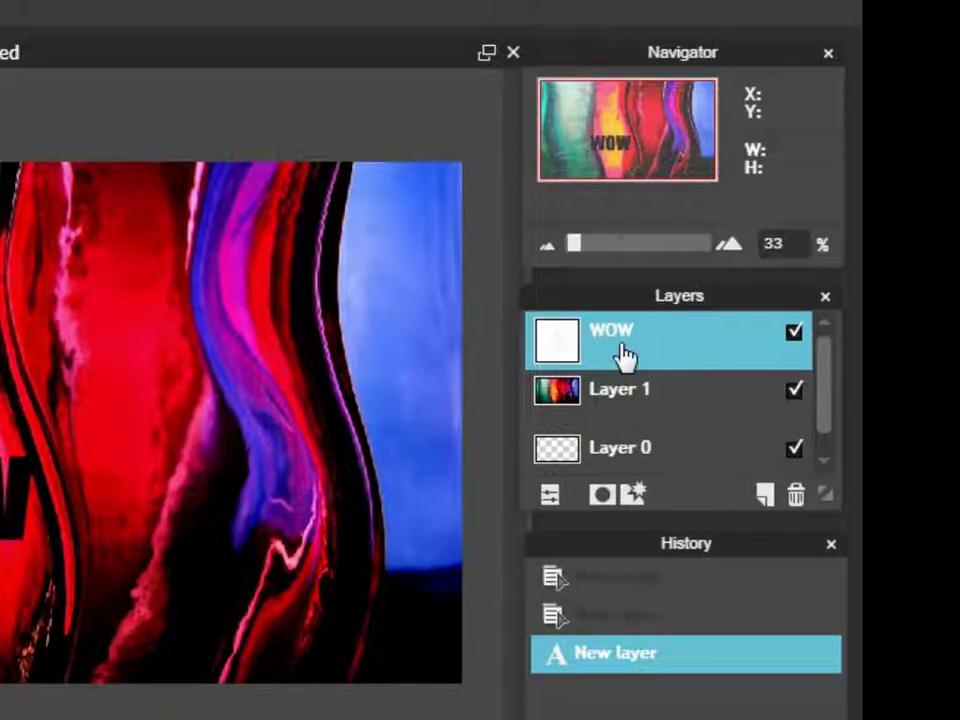
Rasterize the WOW text layer and enlarge it proportionally with Free transform to span most of the canvas width
right_click(622, 355)
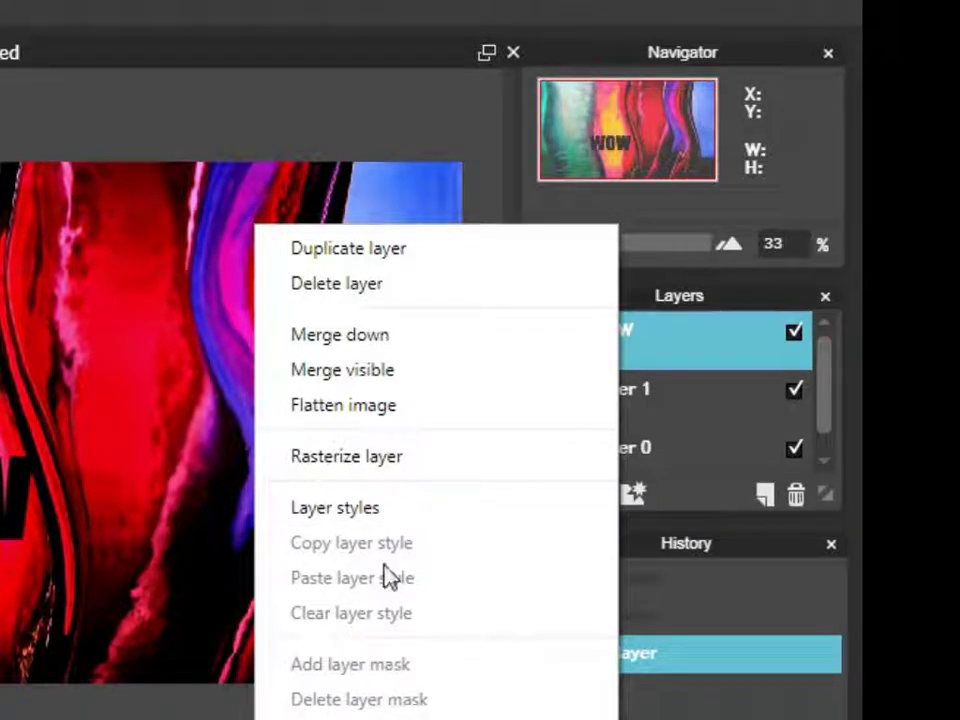
click(386, 464)
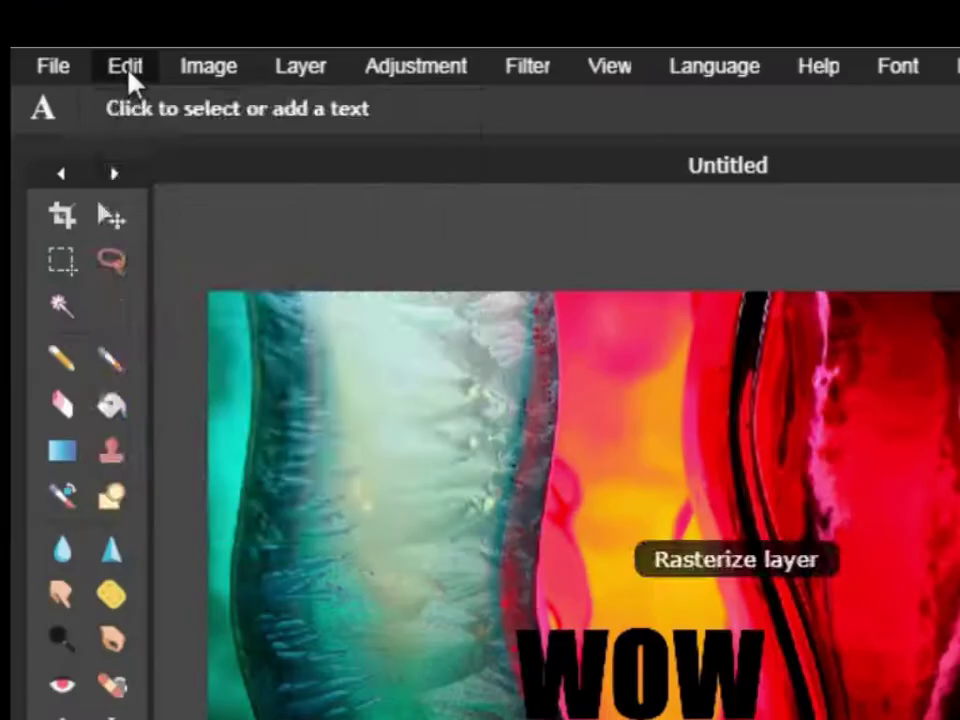
click(125, 66)
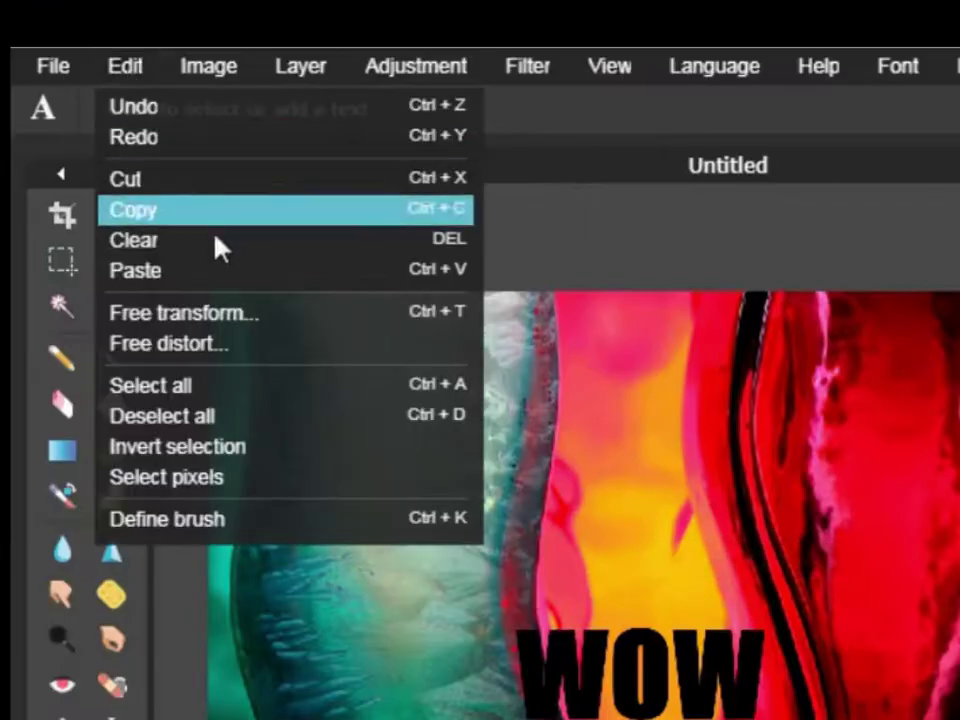
click(229, 312)
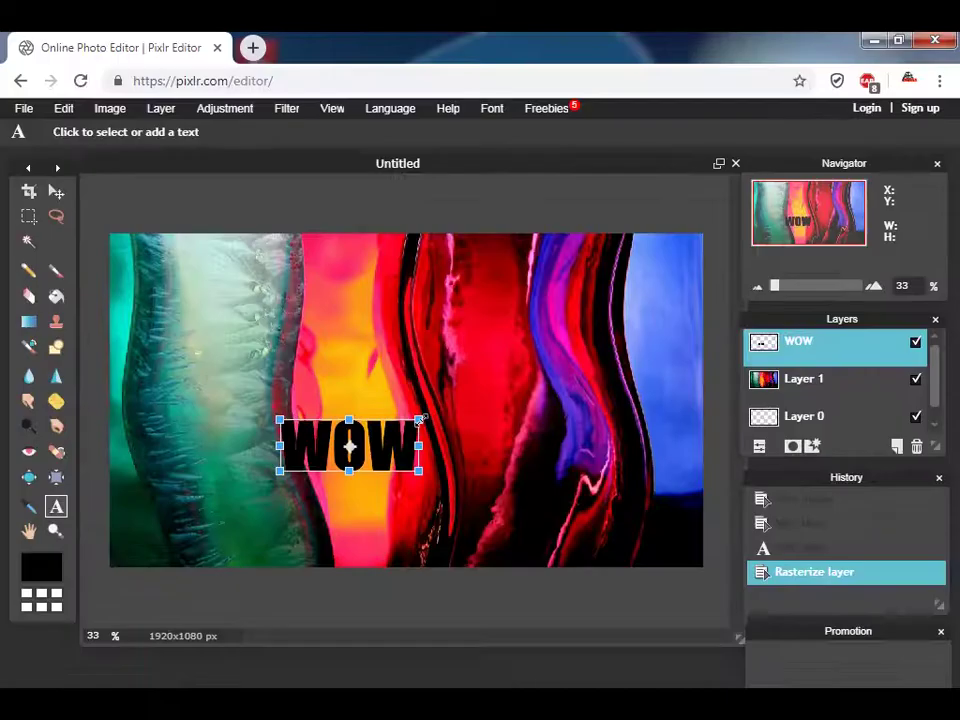
drag(420, 419, 620, 302)
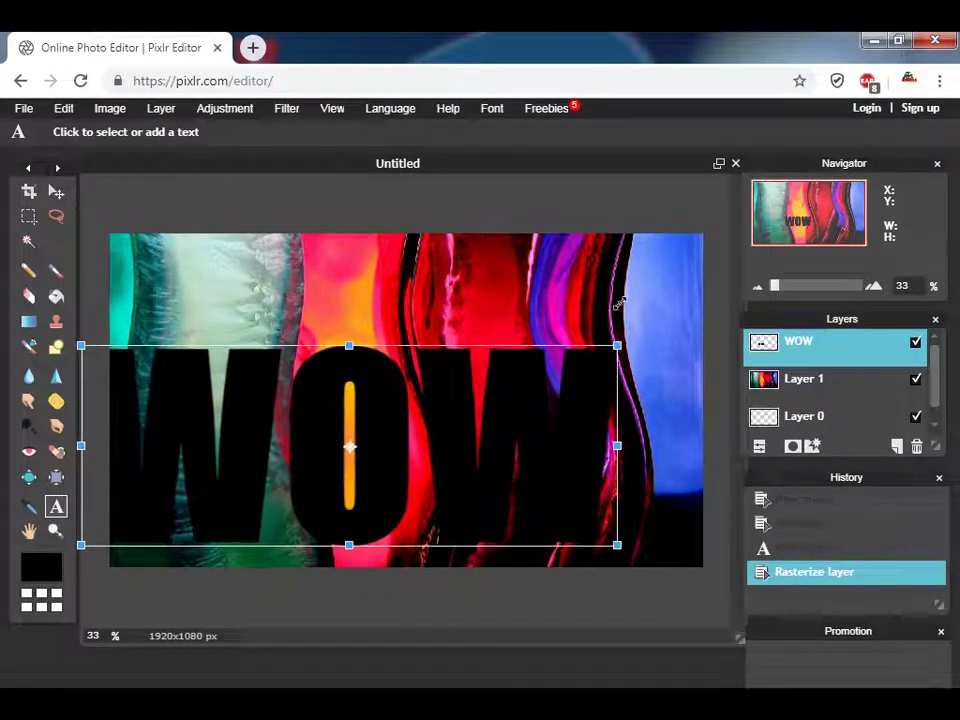
Center the WOW lettering, stretch it taller and wider to nearly fill the canvas, and apply the transformation
drag(349, 447, 418, 414)
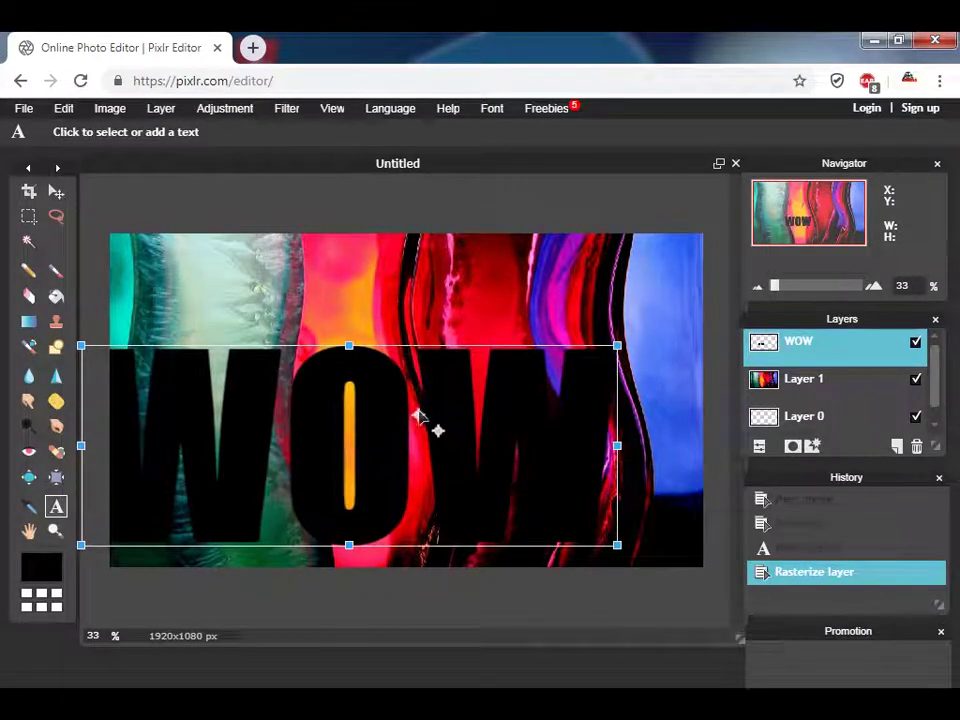
drag(340, 455, 397, 433)
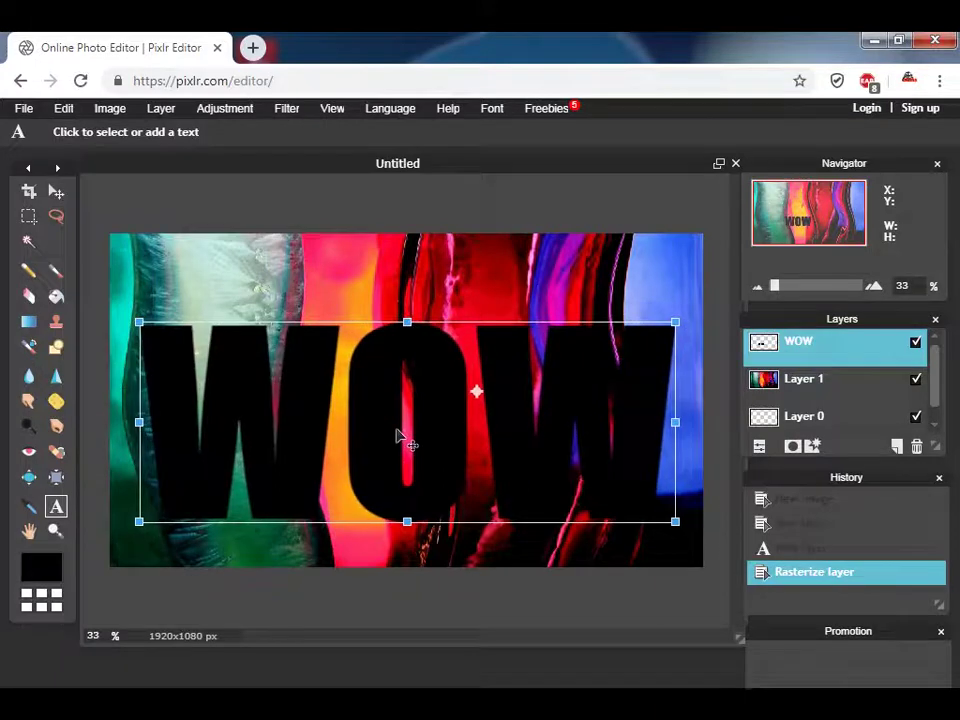
mouse_move(409, 312)
mouse_down()
mouse_move(407, 266)
mouse_move(419, 292)
mouse_up()
drag(405, 392, 410, 350)
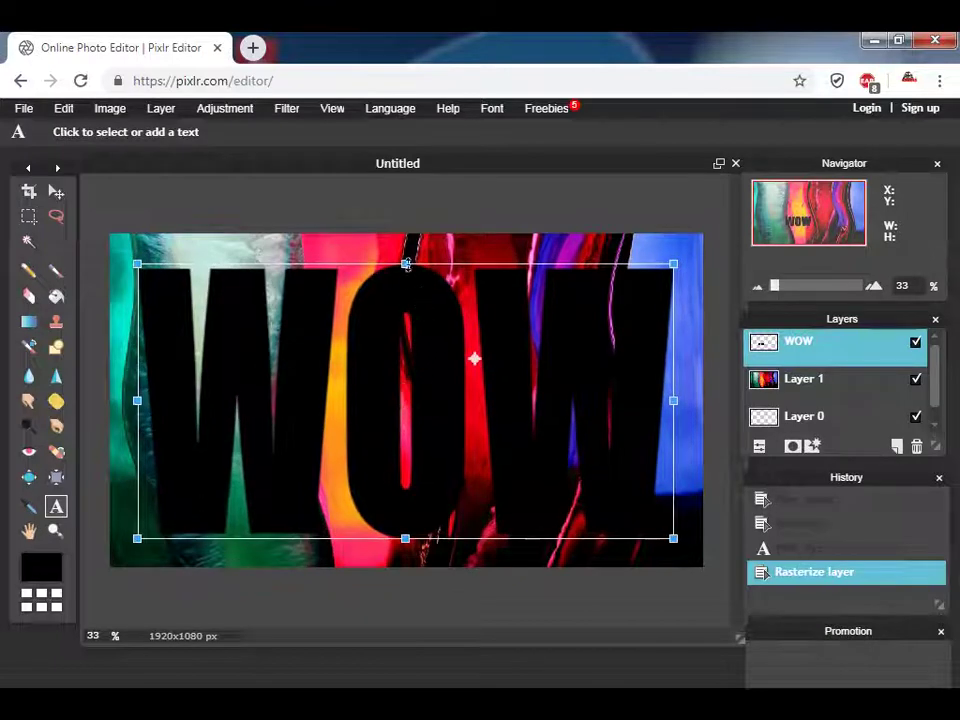
drag(405, 264, 406, 258)
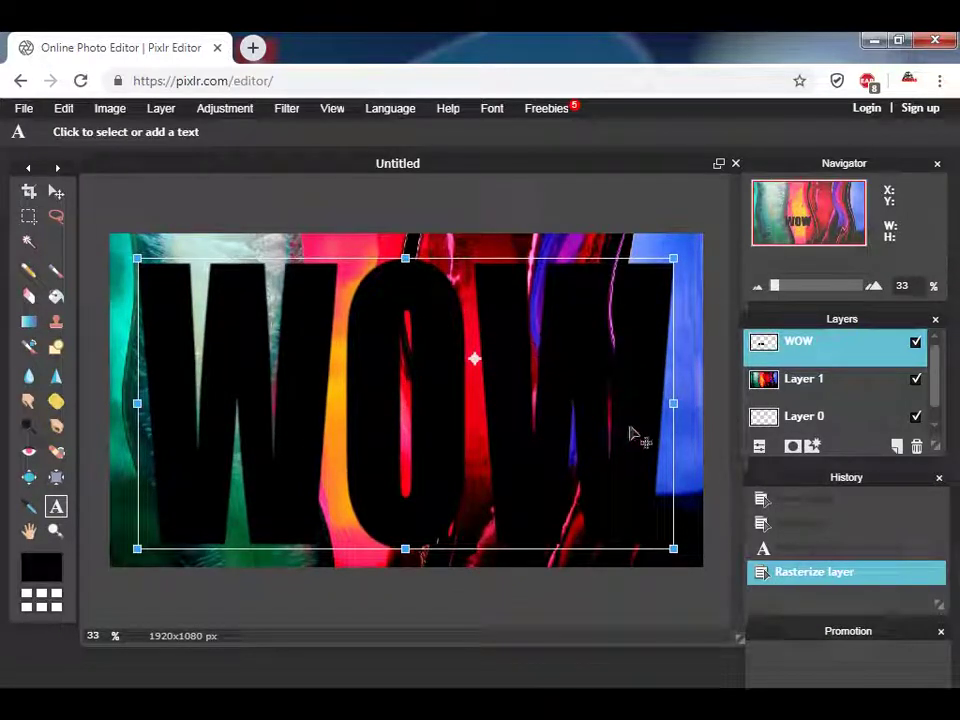
drag(673, 403, 682, 403)
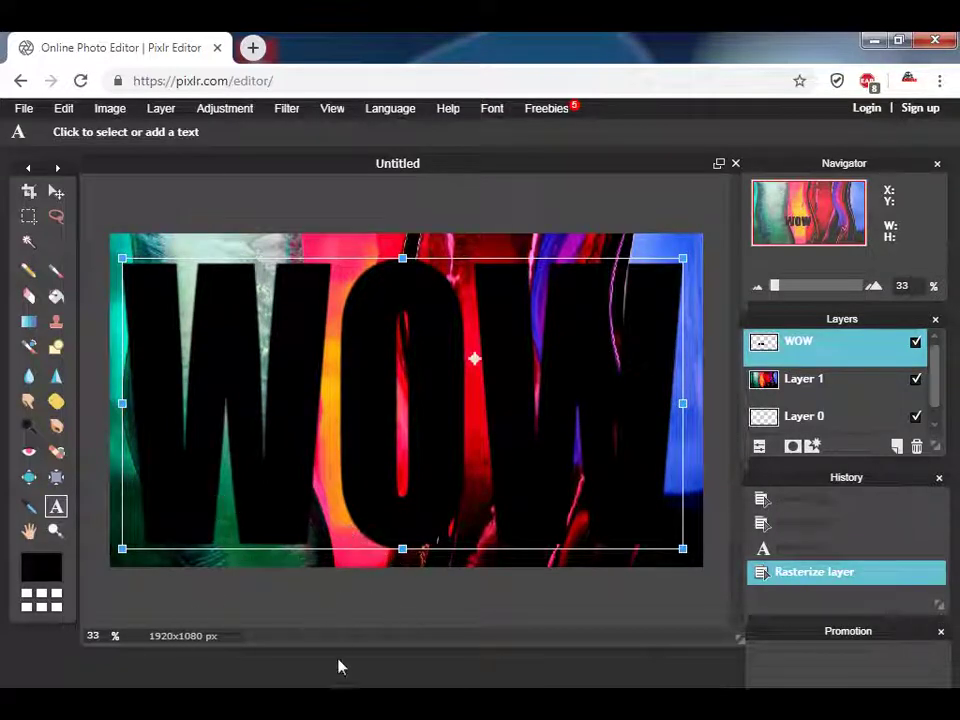
click(402, 567)
click(418, 444)
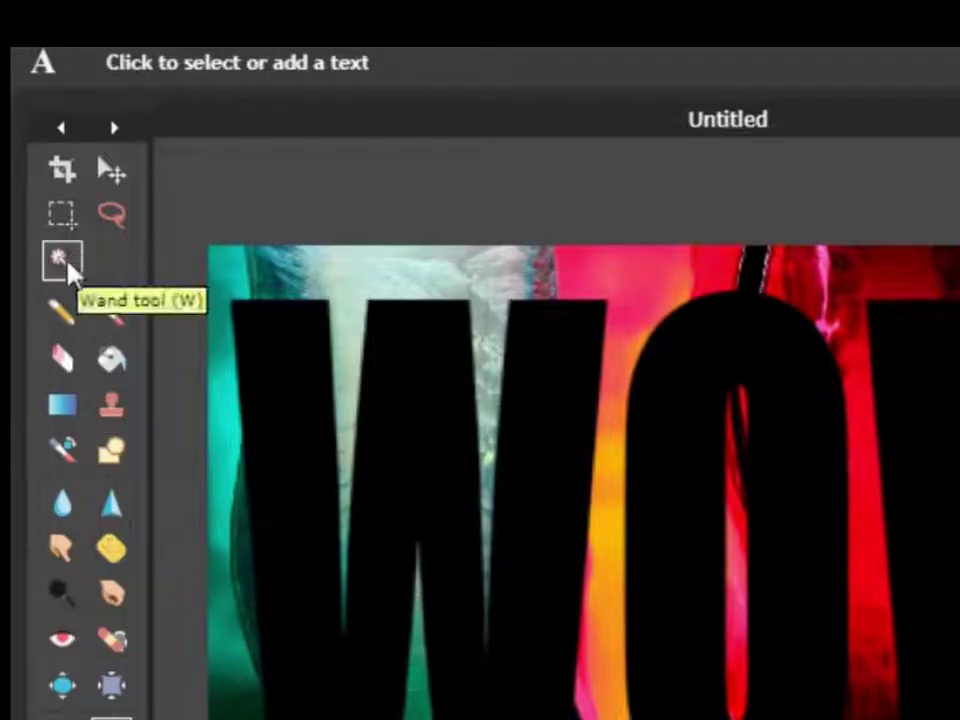
Select all three black letters of WOW together with the Wand tool at tolerance 21
click(71, 268)
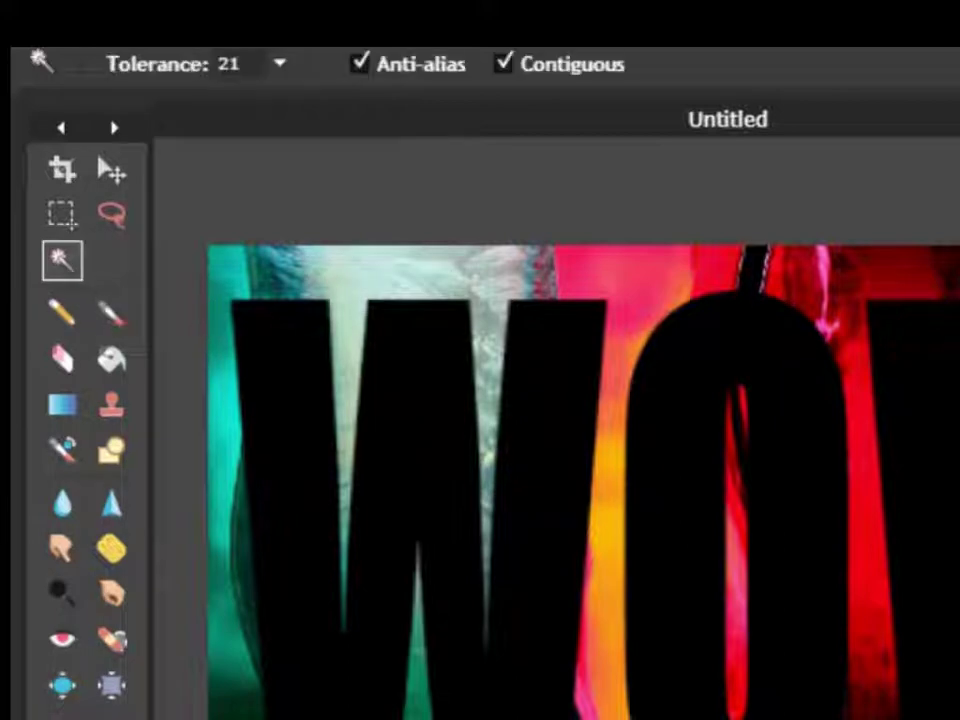
click(338, 706)
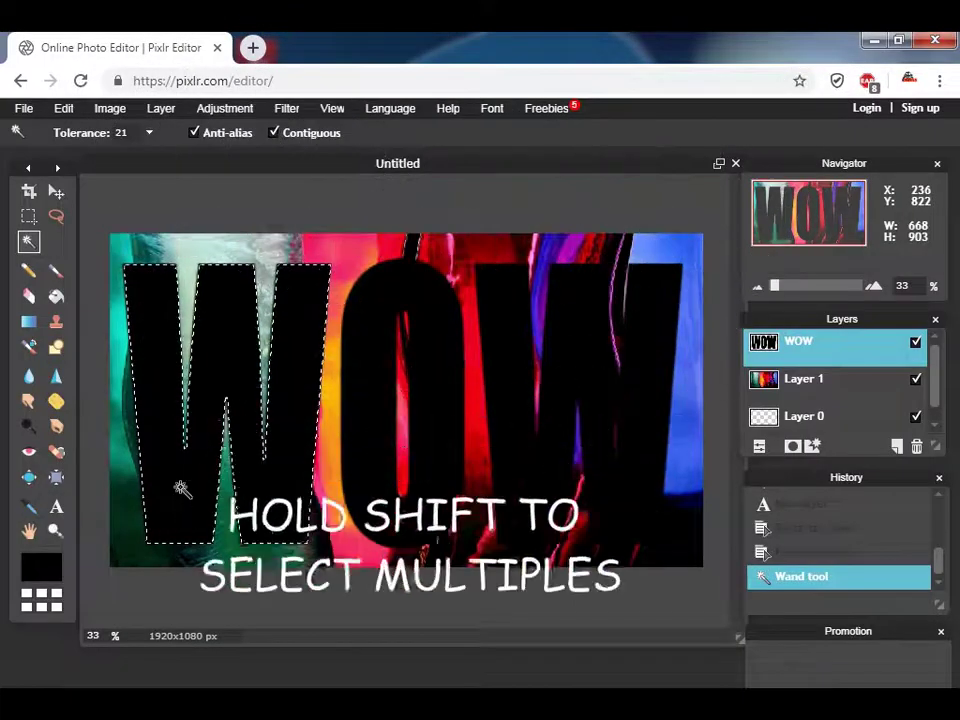
shift+click(369, 403)
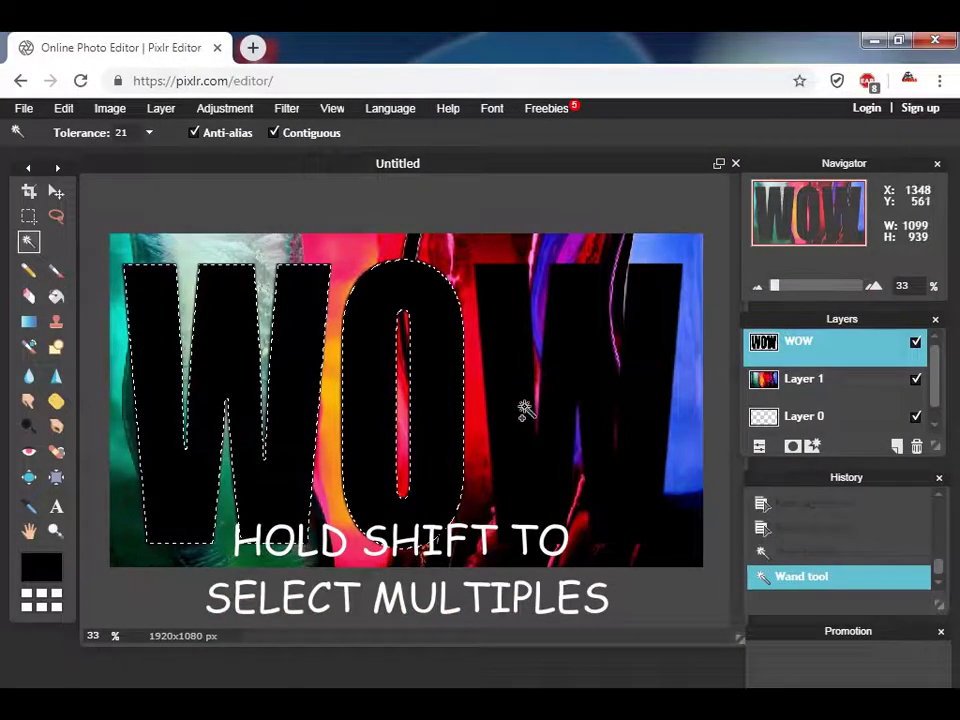
shift+click(526, 406)
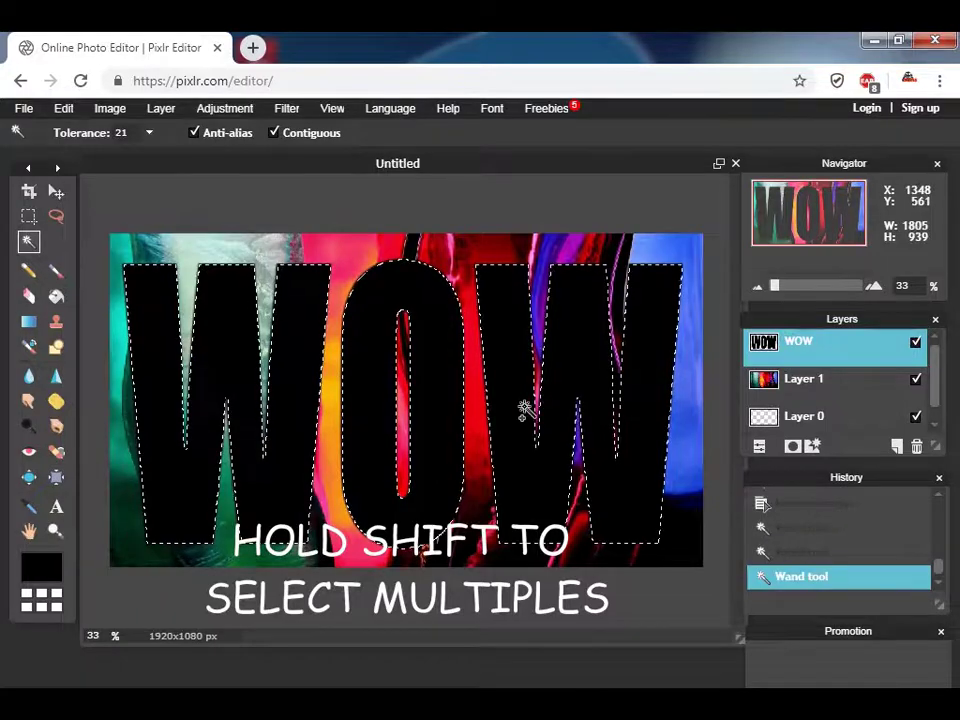
Add a layer mask to Layer 1 from the letter selection and hide the WOW layer
click(833, 384)
right_click(833, 384)
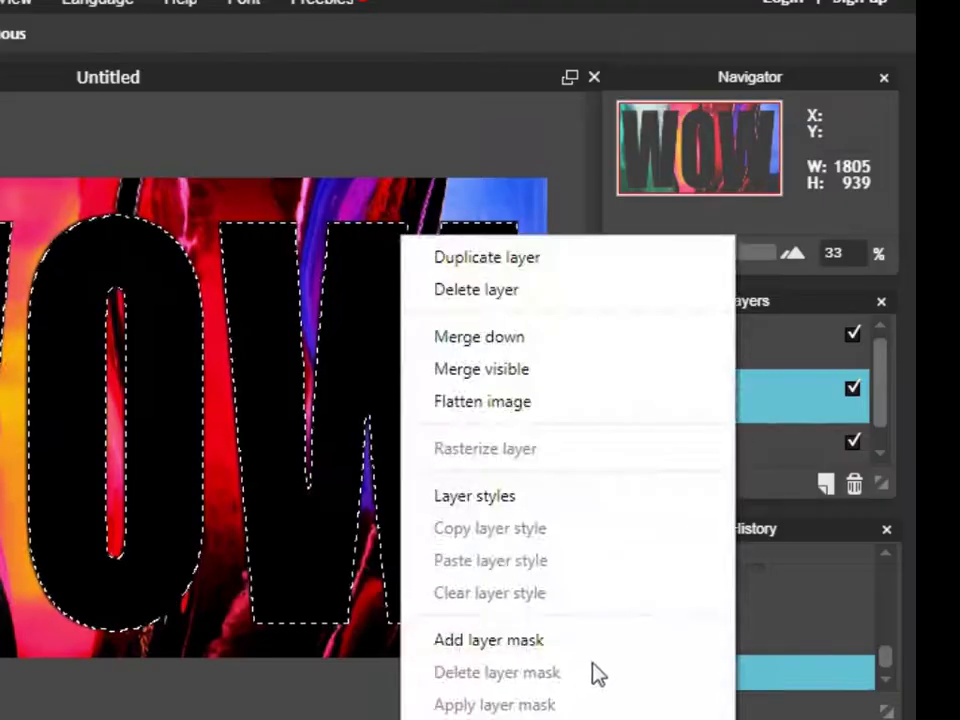
click(528, 641)
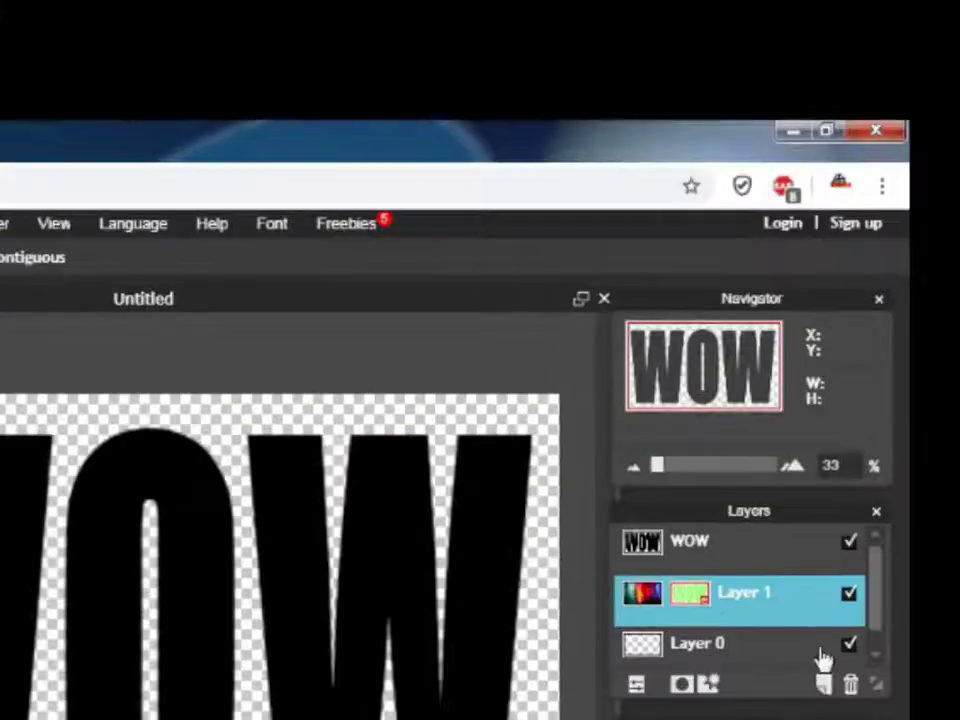
click(852, 333)
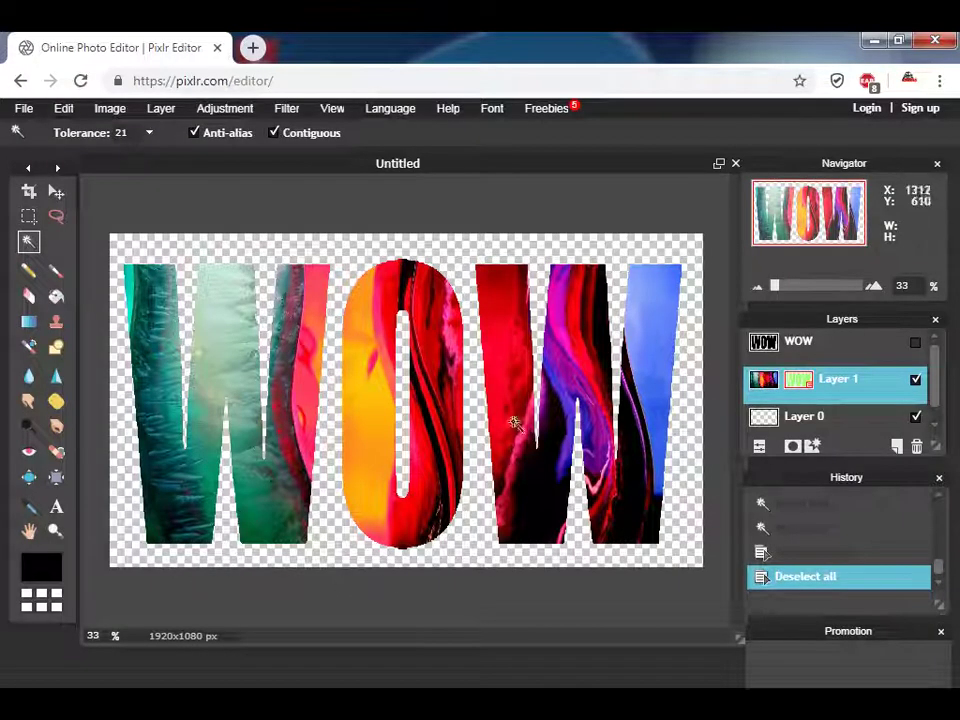
Apply a black drop shadow layer style to Layer 1 with opacity 100, distance 6, size 0 and angle -135°
right_click(855, 393)
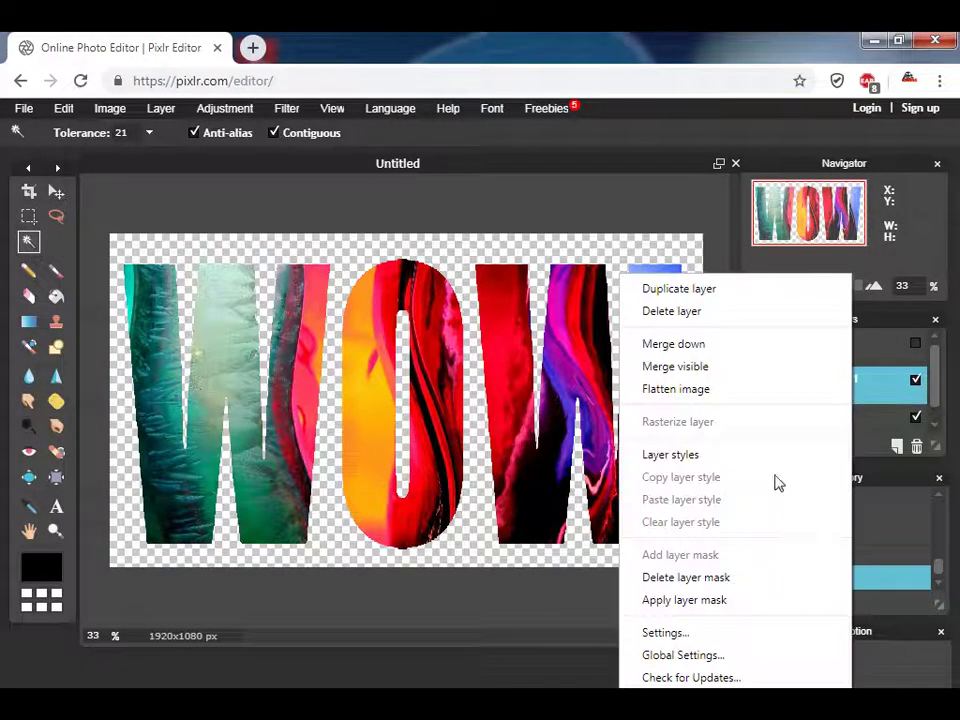
click(734, 458)
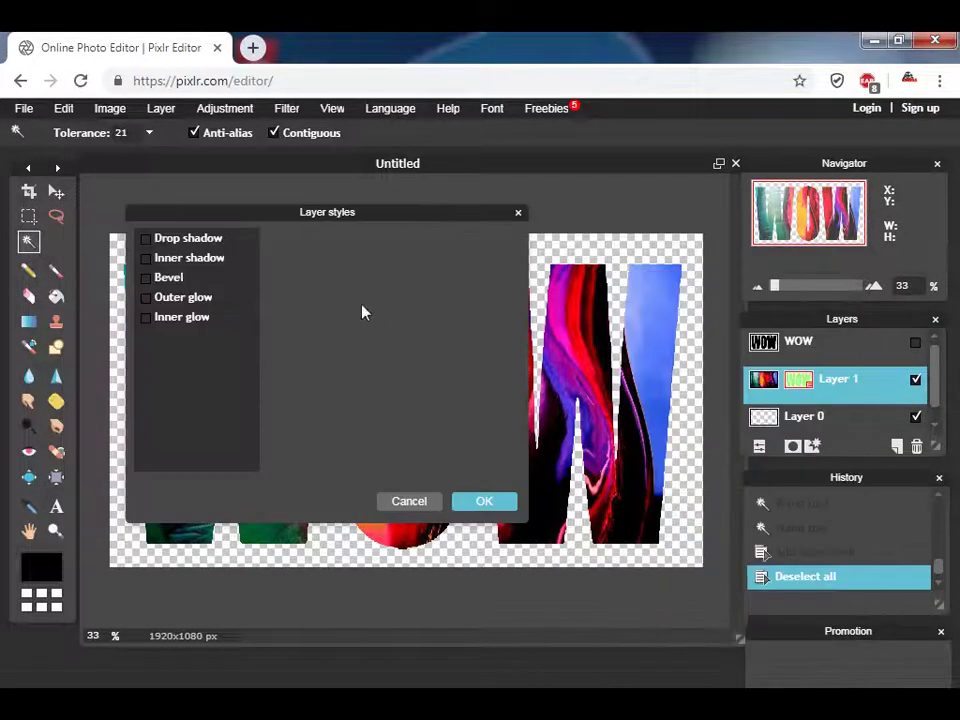
drag(343, 221, 912, 305)
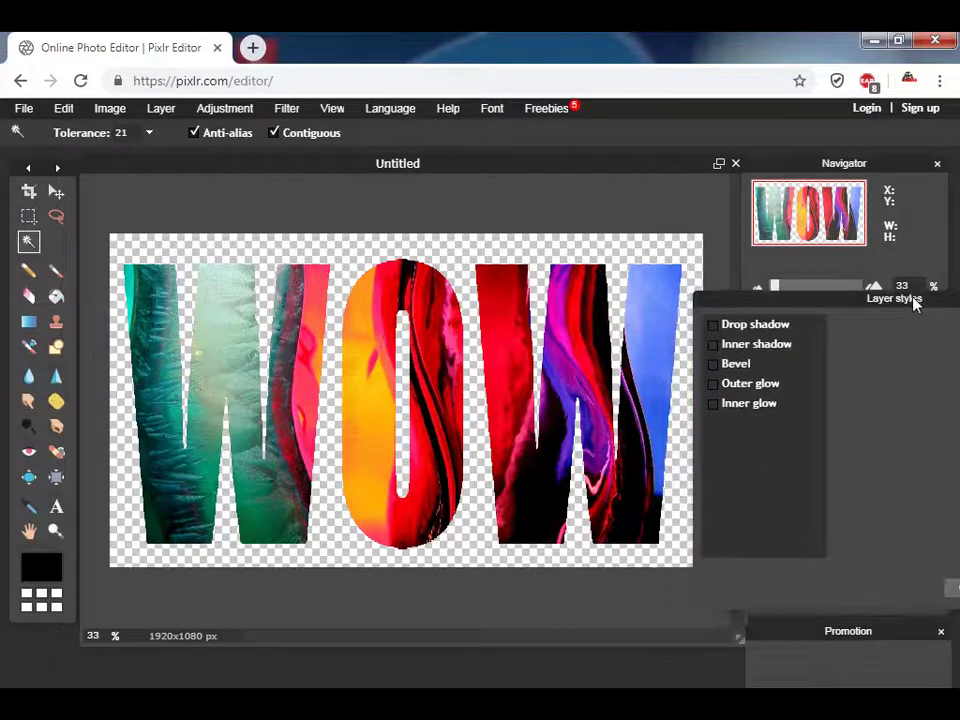
drag(800, 306, 655, 402)
click(649, 421)
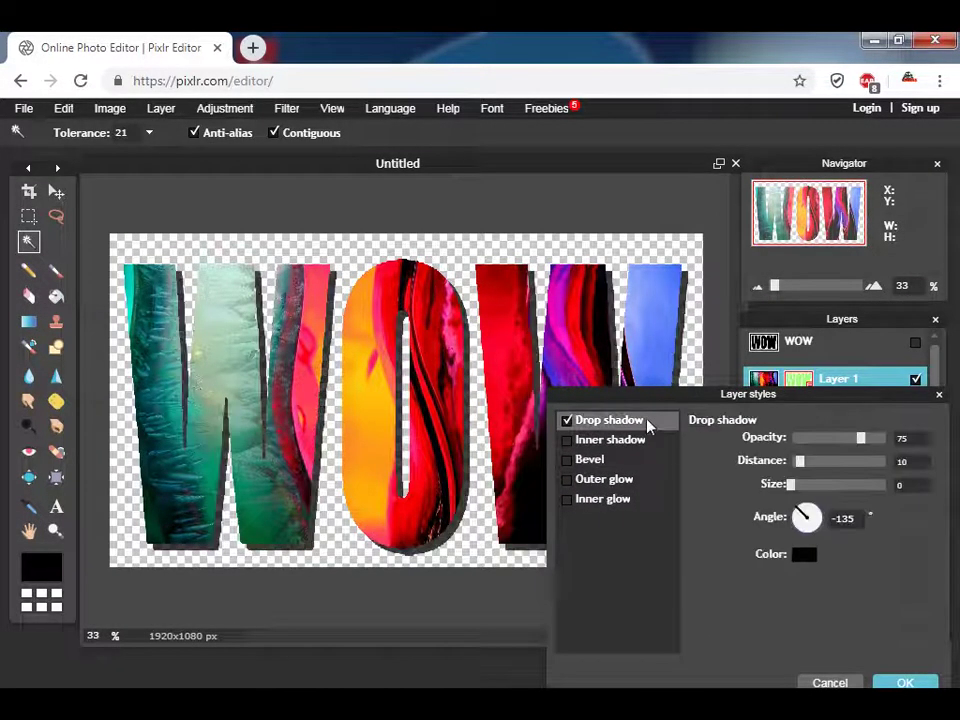
drag(861, 438, 903, 437)
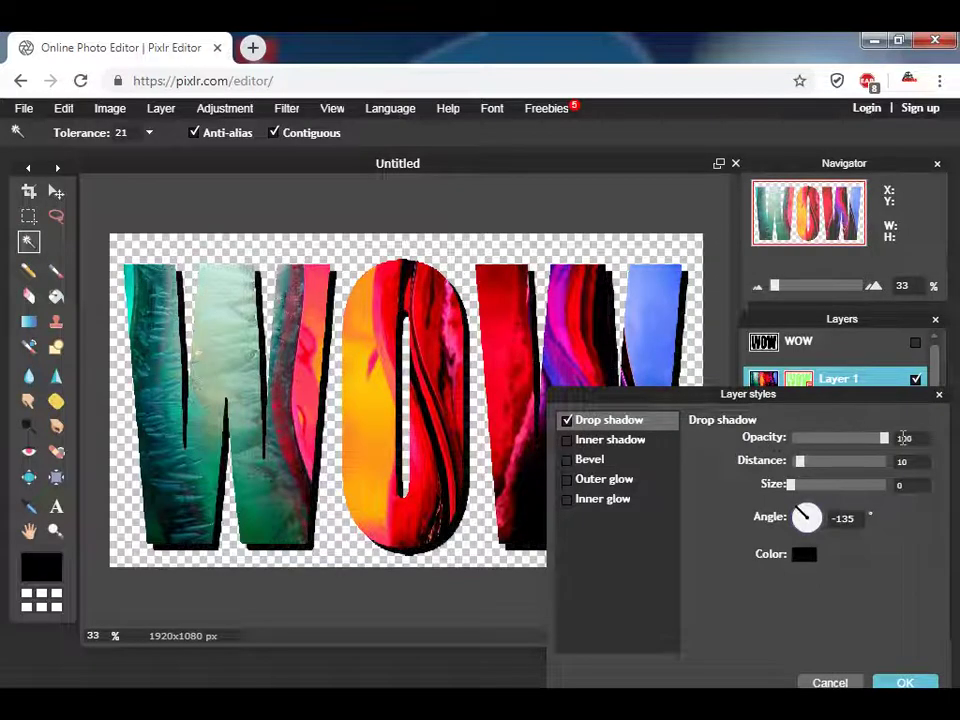
drag(802, 464, 789, 491)
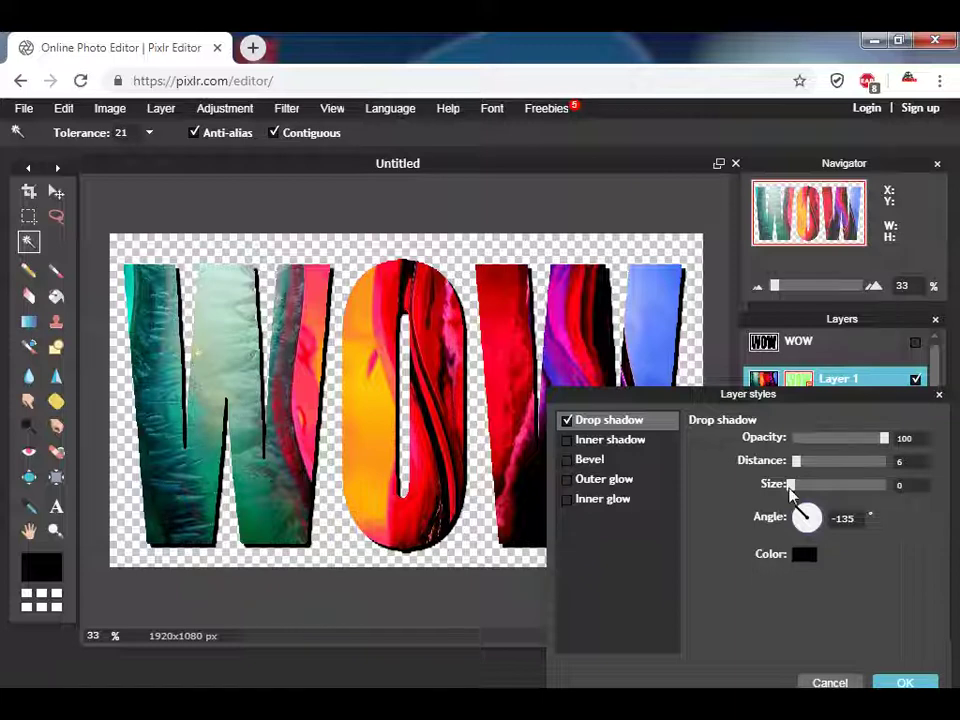
click(916, 682)
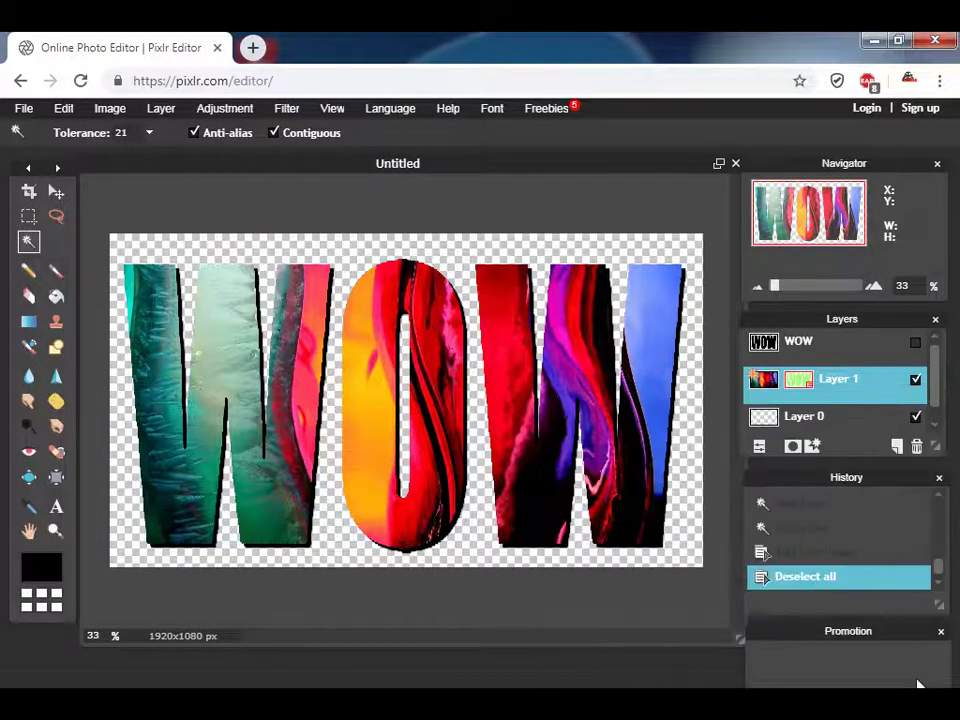
Fill Layer 0 behind the letters with white (#ffffff) using the Paint bucket tool
key(k)
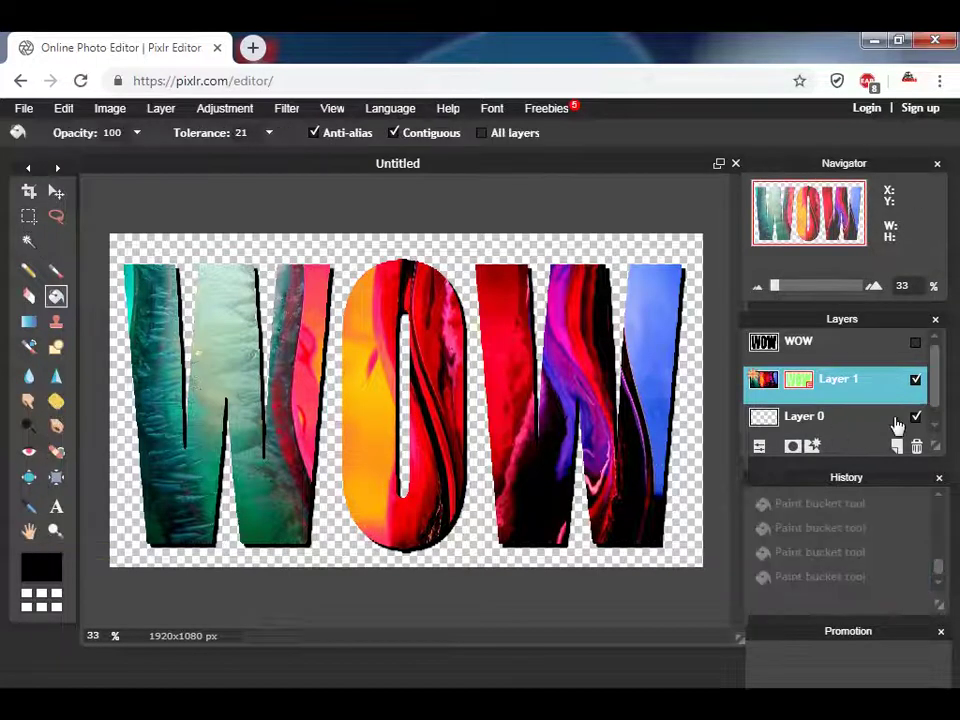
click(851, 422)
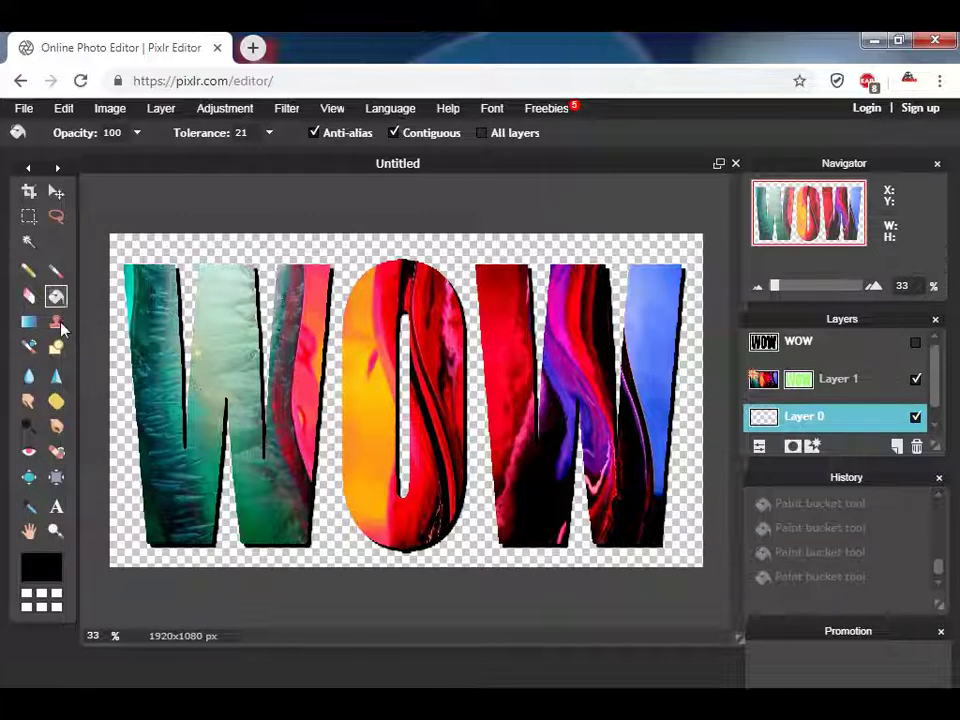
click(45, 597)
click(130, 545)
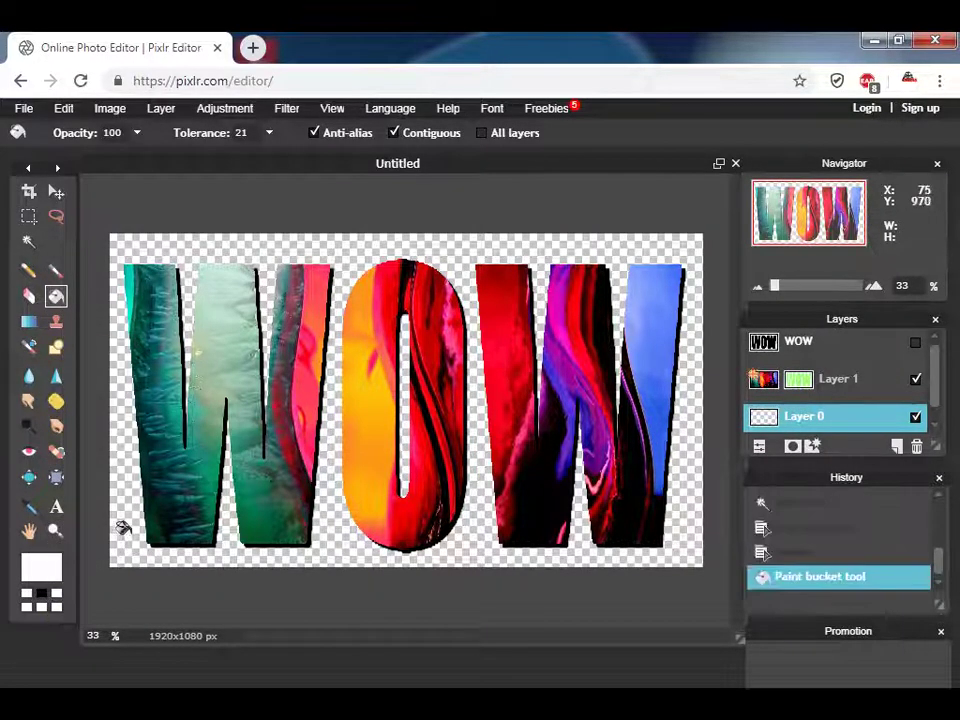
click(124, 523)
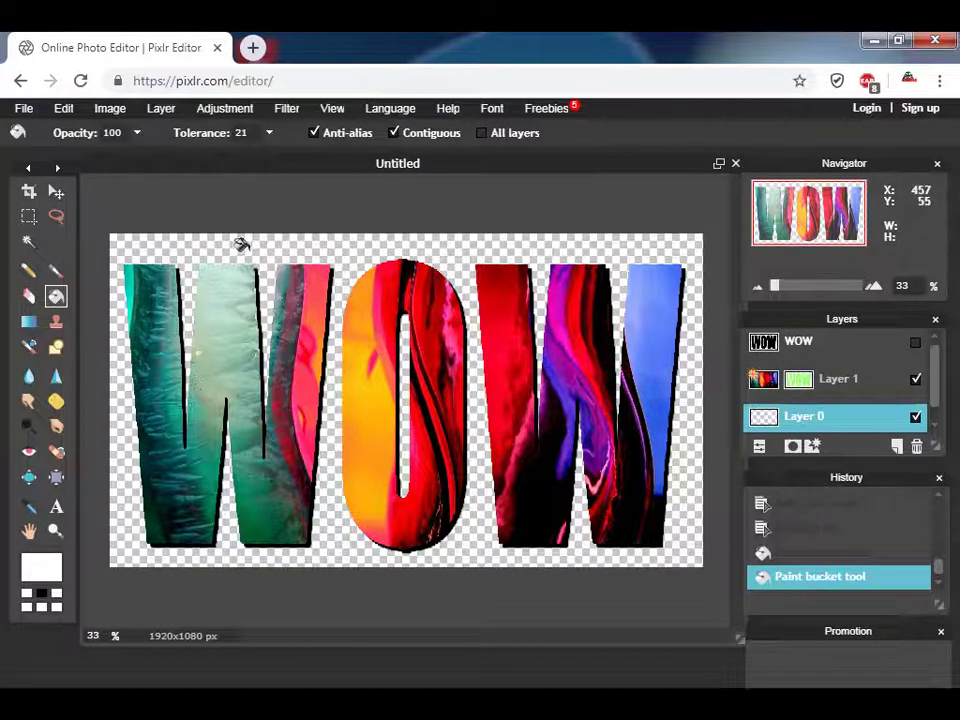
click(108, 540)
click(41, 567)
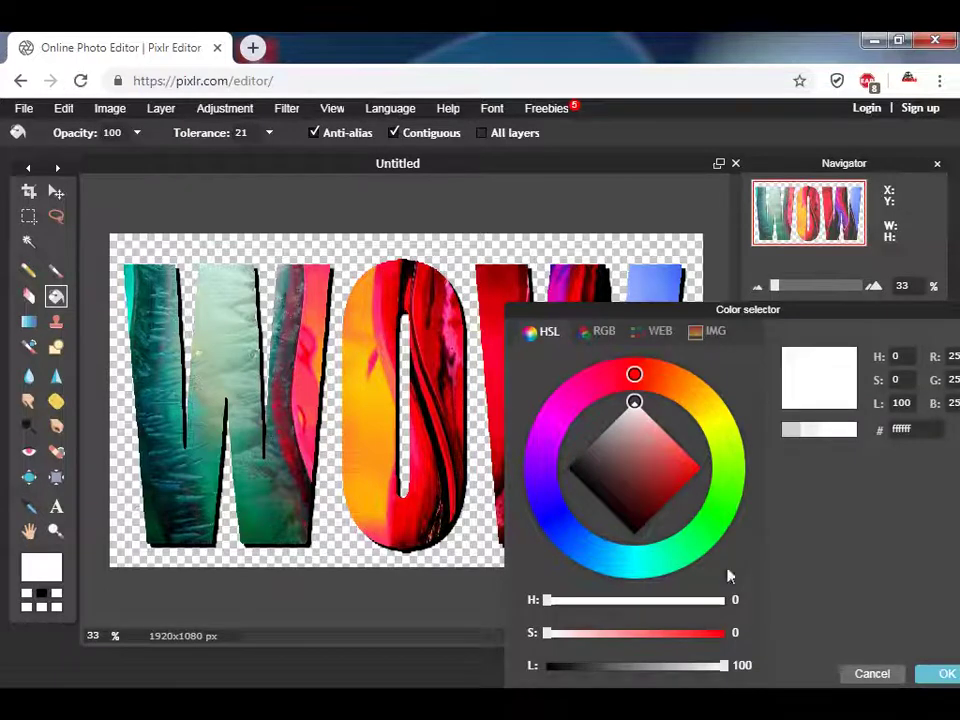
click(947, 673)
click(340, 542)
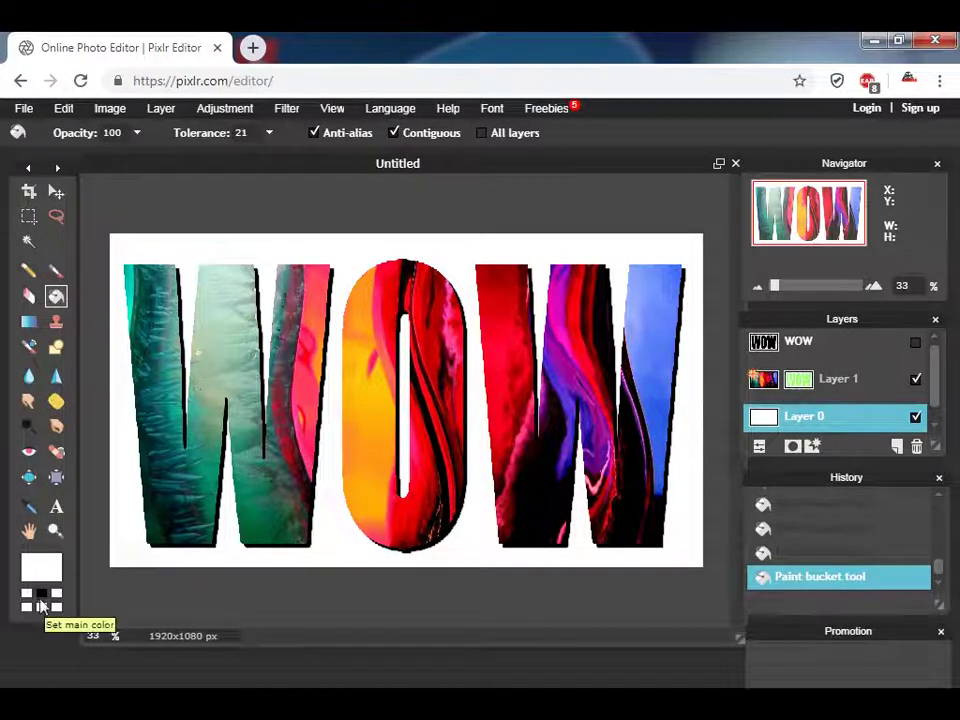
Try black and magenta (#eb02e3) background fills on Layer 0 with the Paint bucket tool
click(43, 596)
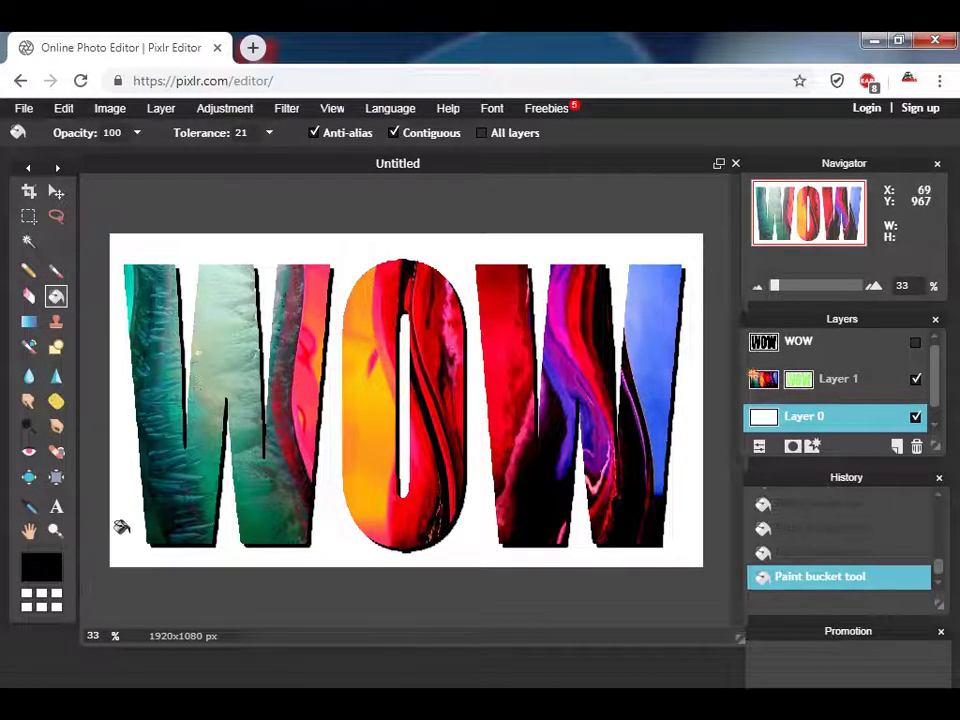
click(121, 527)
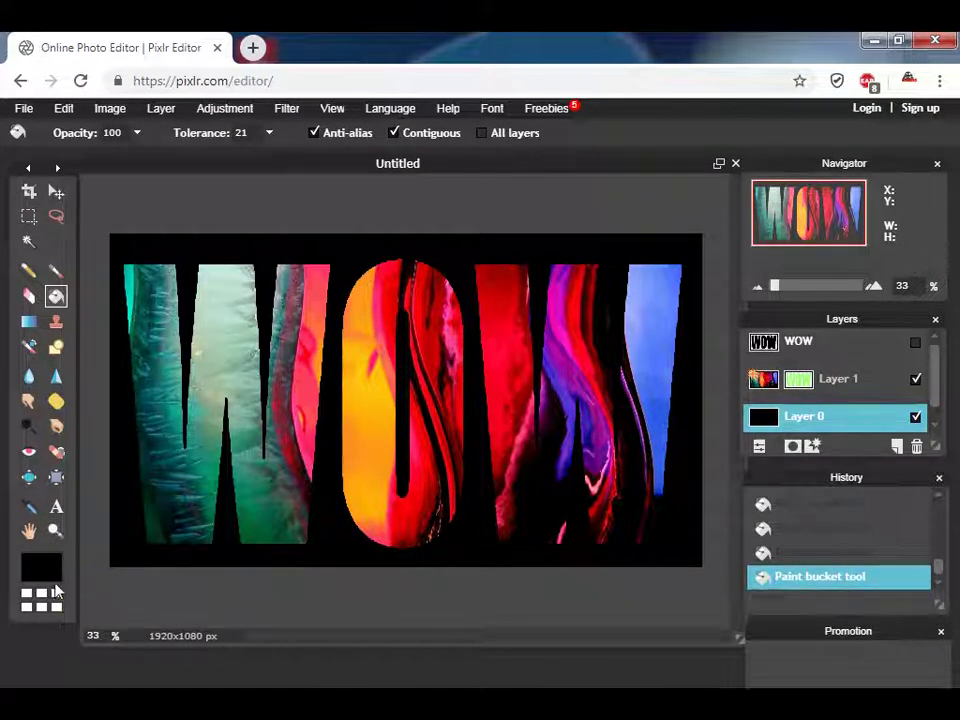
click(52, 572)
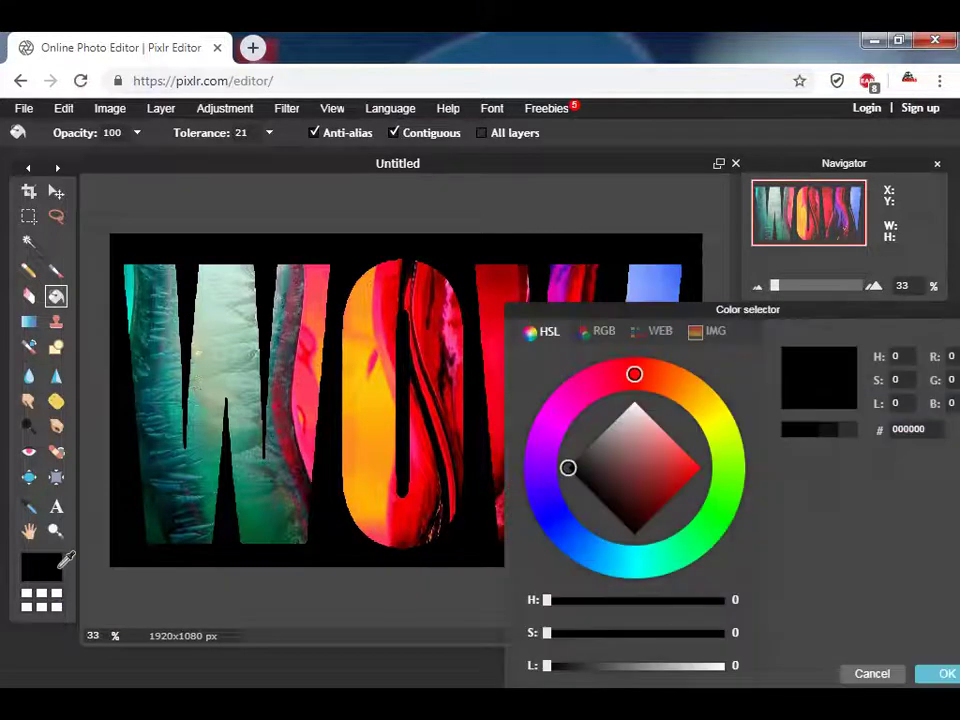
drag(567, 475, 580, 457)
click(697, 479)
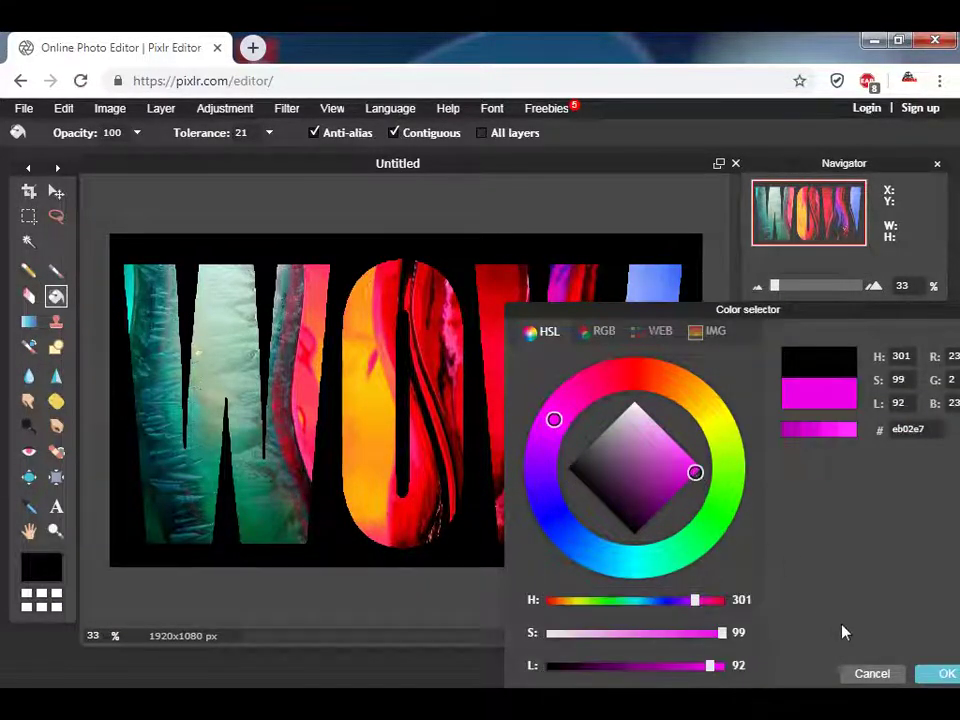
click(947, 674)
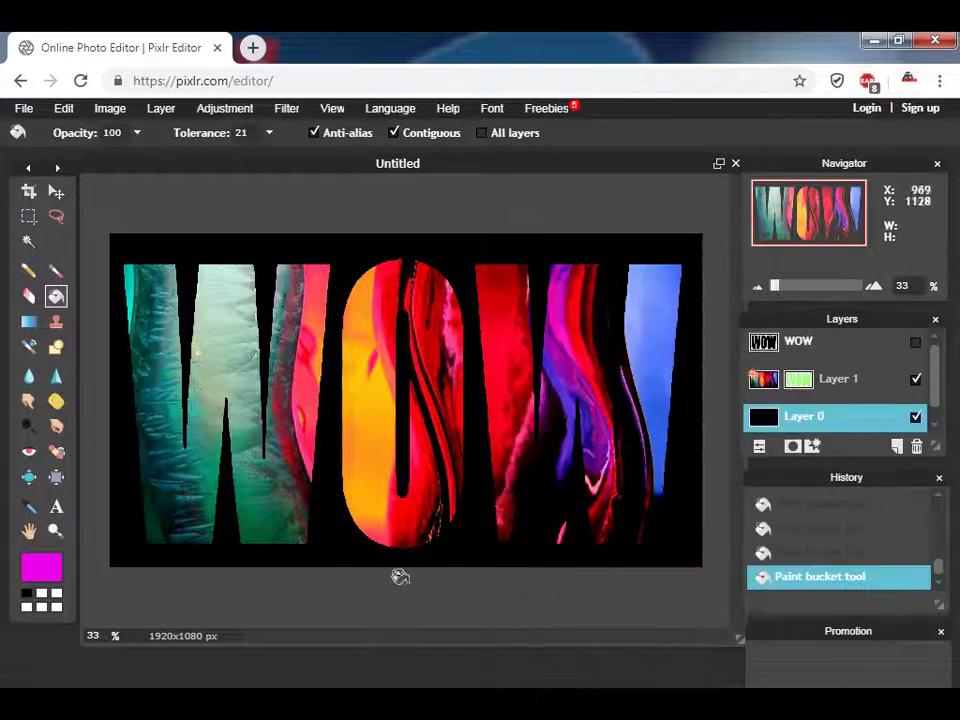
click(128, 532)
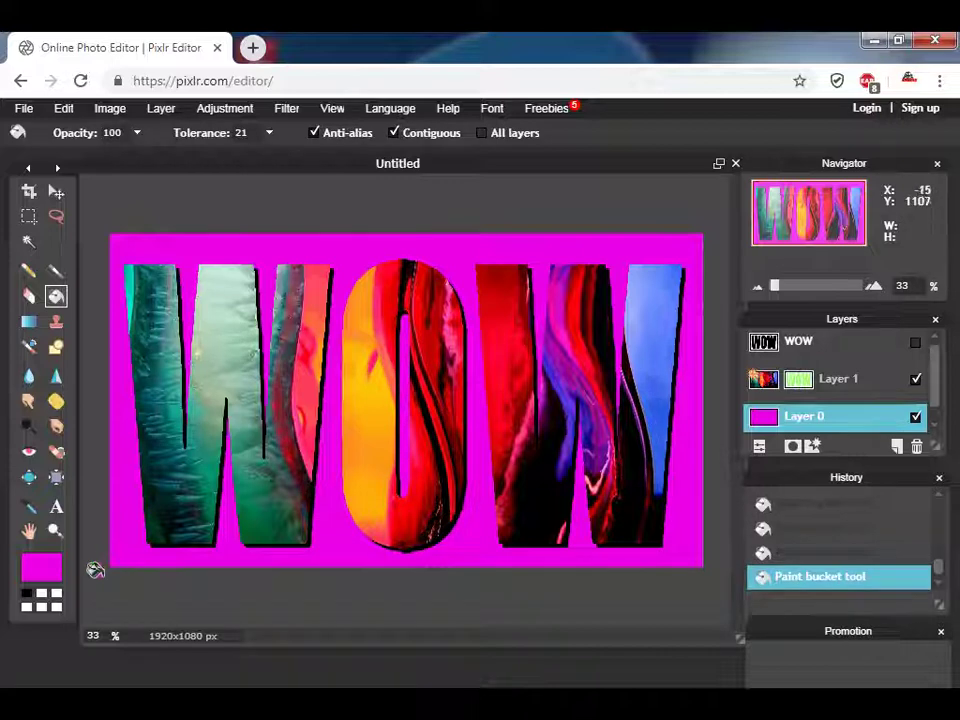
Set the main color to green #02eb95 and fill the Layer 0 background with it
click(47, 576)
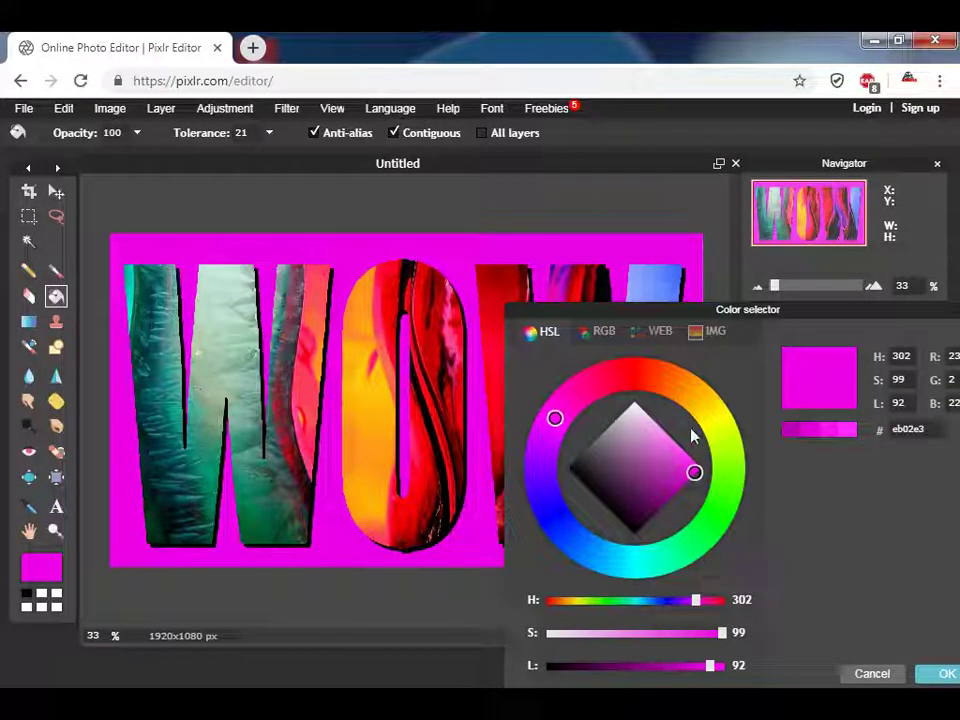
click(670, 557)
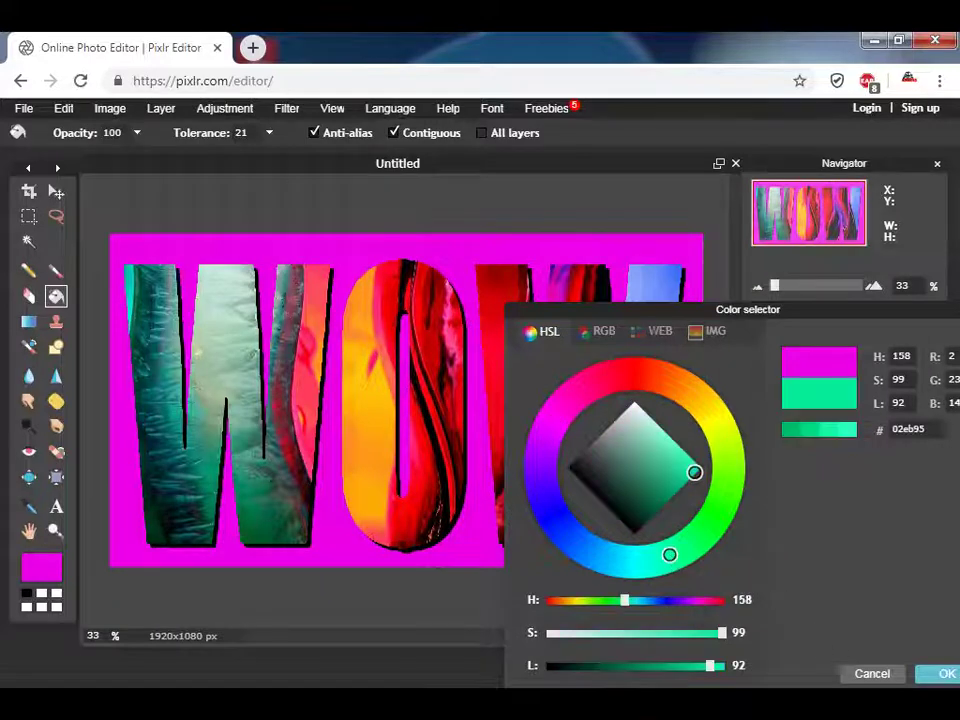
click(953, 678)
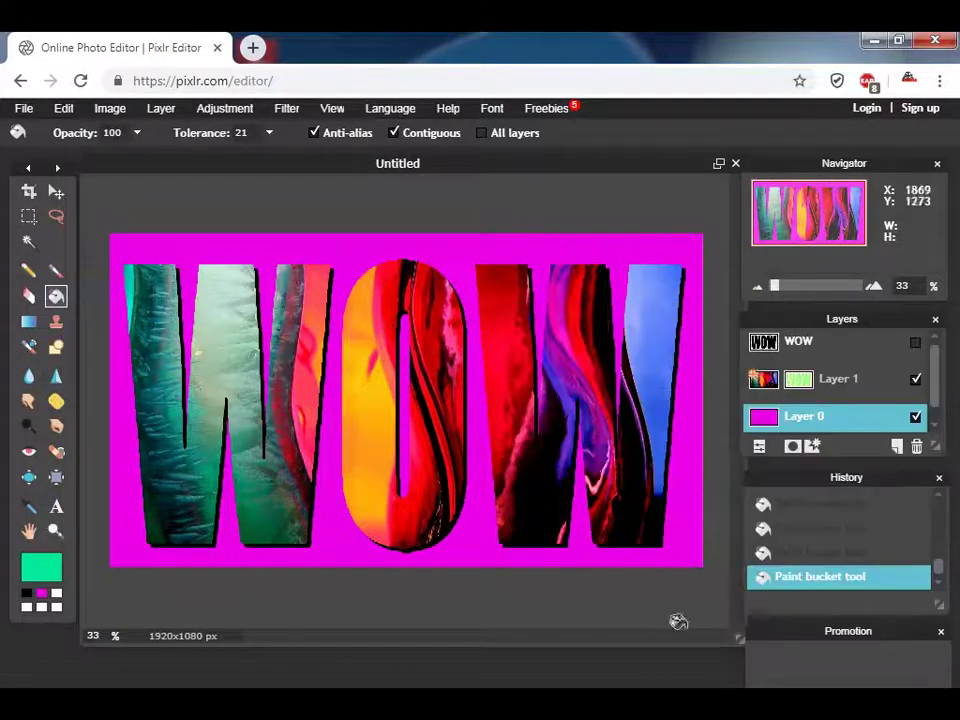
click(132, 544)
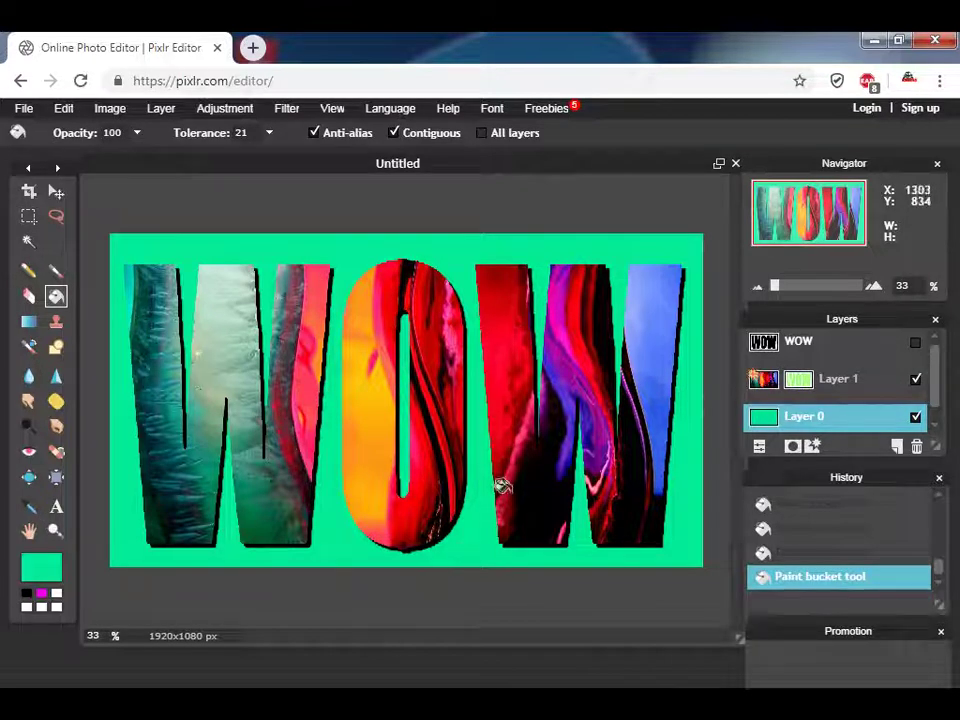
Save the image to the computer as a JPEG named Untitled33 at quality 100 and view it in Windows Photo Viewer
click(23, 108)
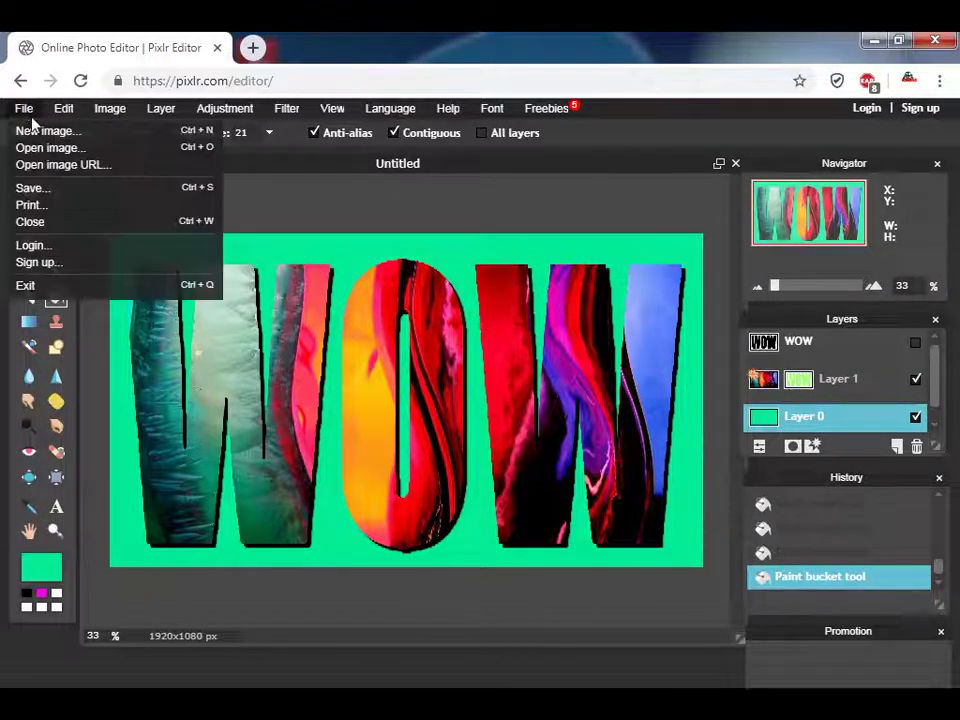
click(48, 187)
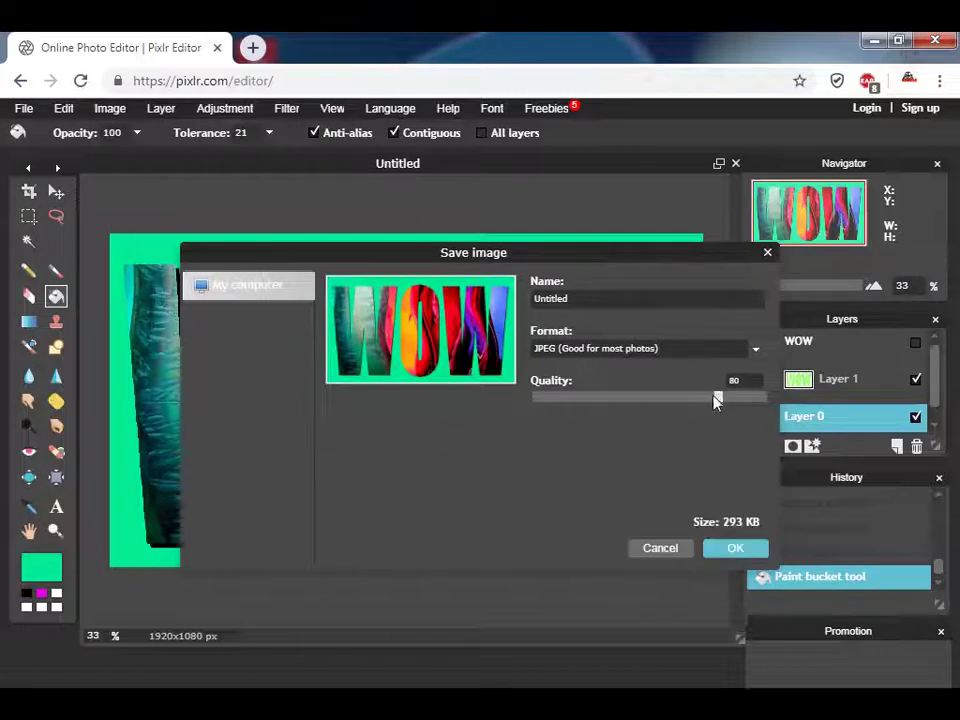
click(596, 298)
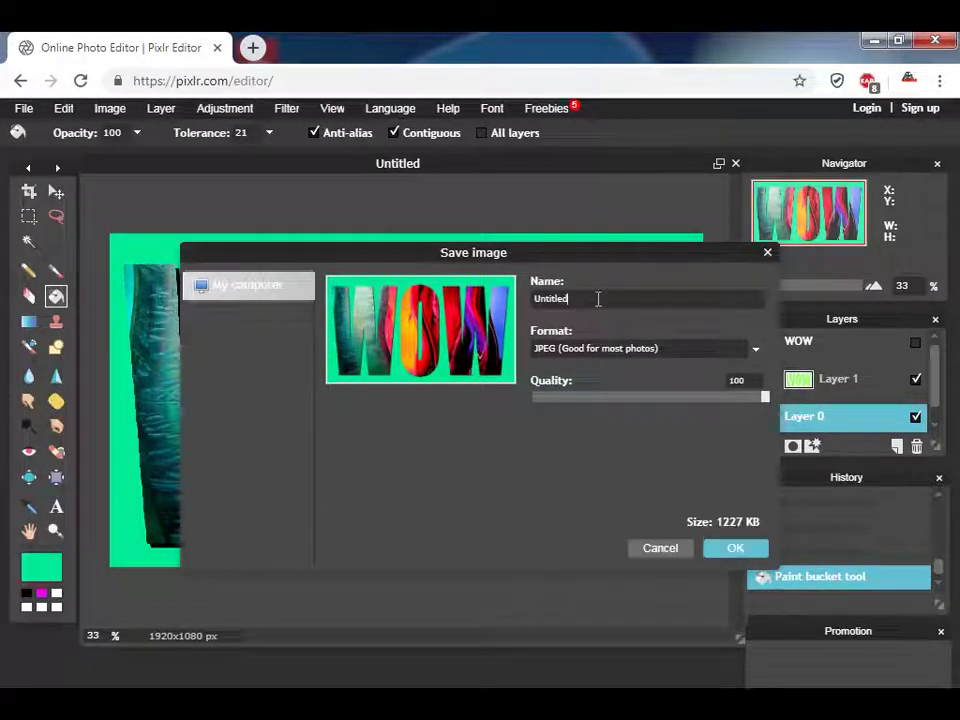
text(33)
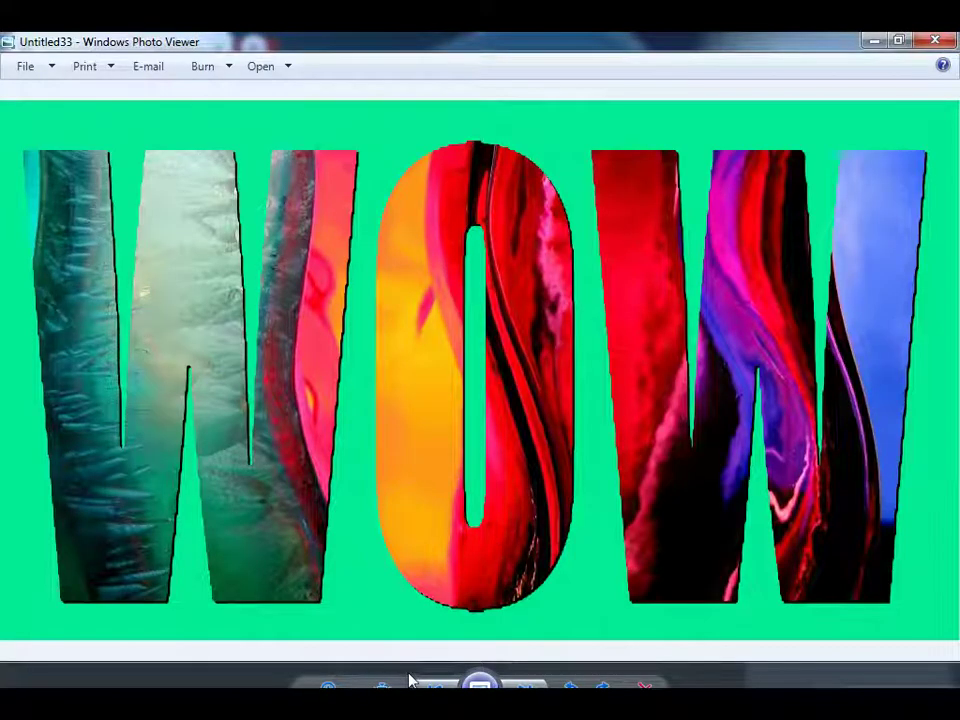
mouse_move(373, 684)
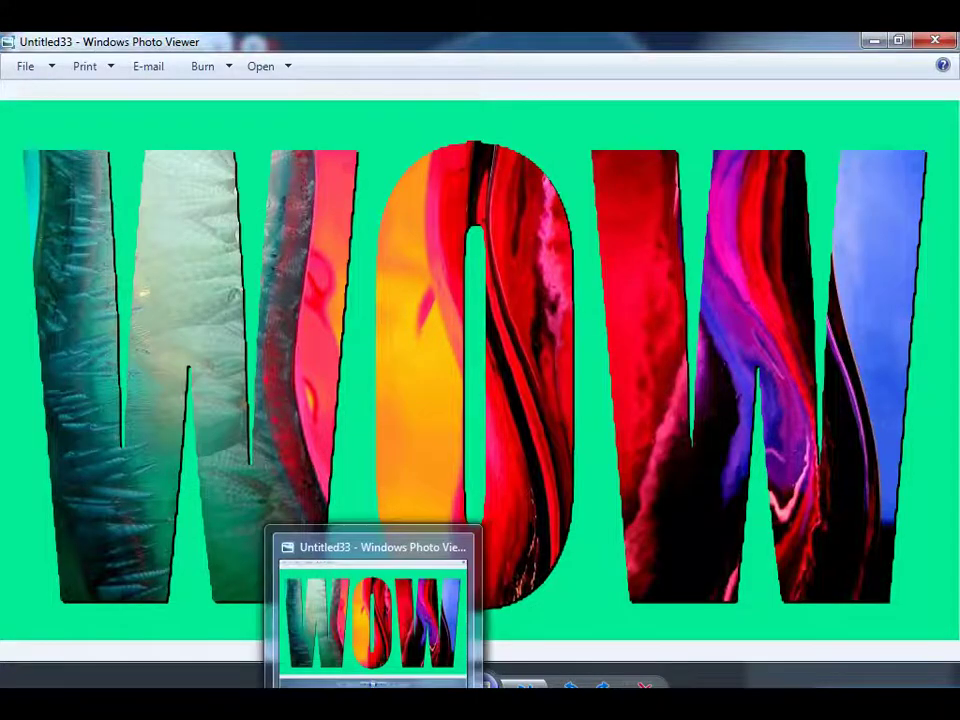